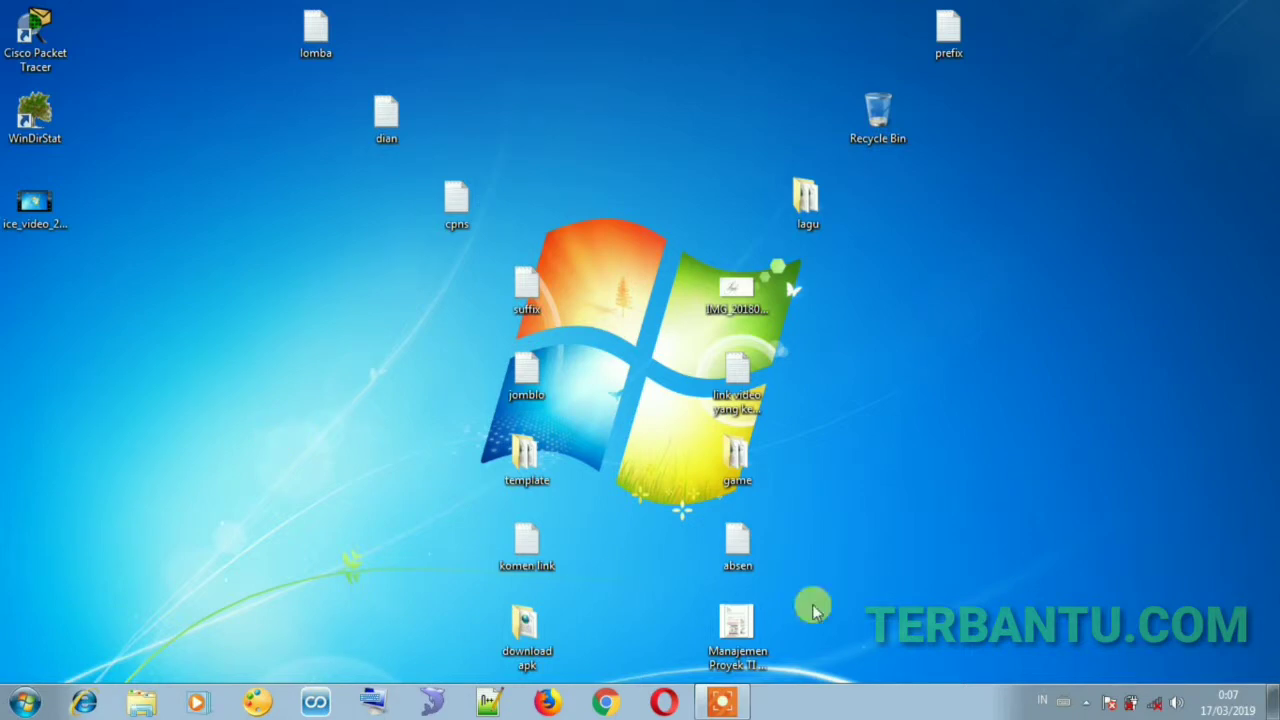
Launch Microsoft Word 2010 from the Start menu to get a blank Document1.
{"action": "left_click", "coordinate": [1084, 704]}
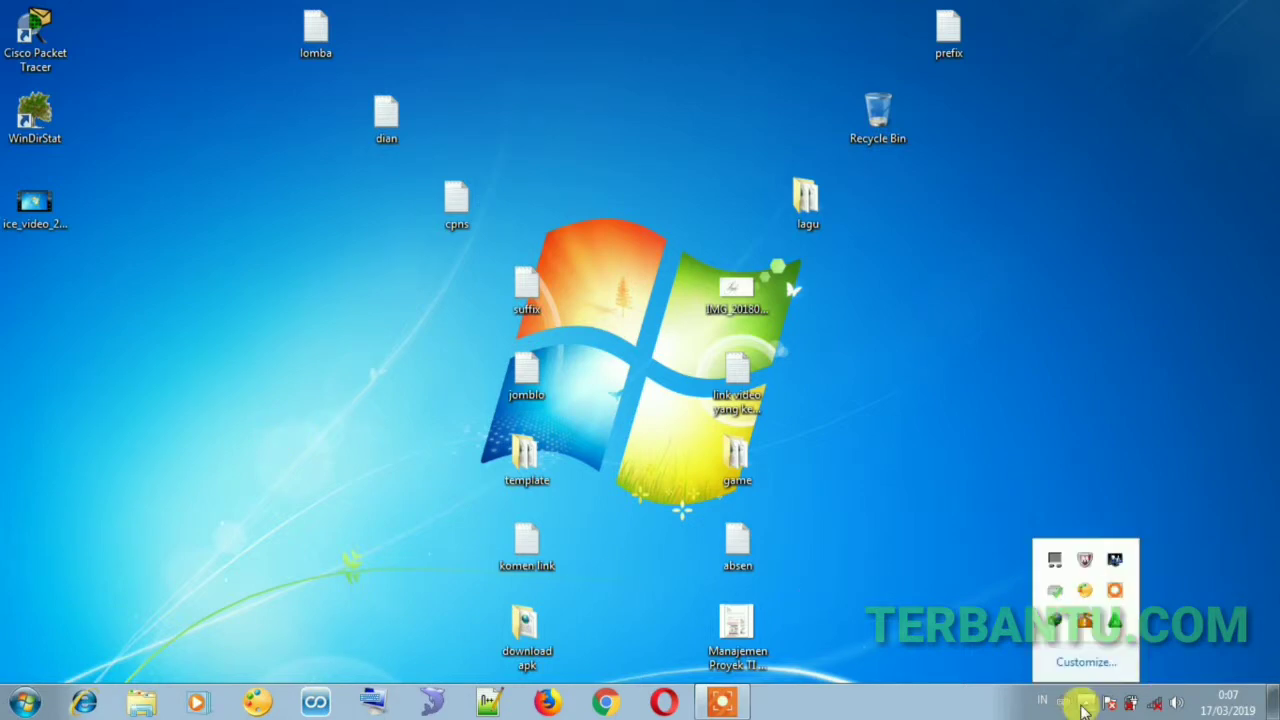
{"action": "left_click", "coordinate": [680, 530]}
{"action": "left_click", "coordinate": [22, 707]}
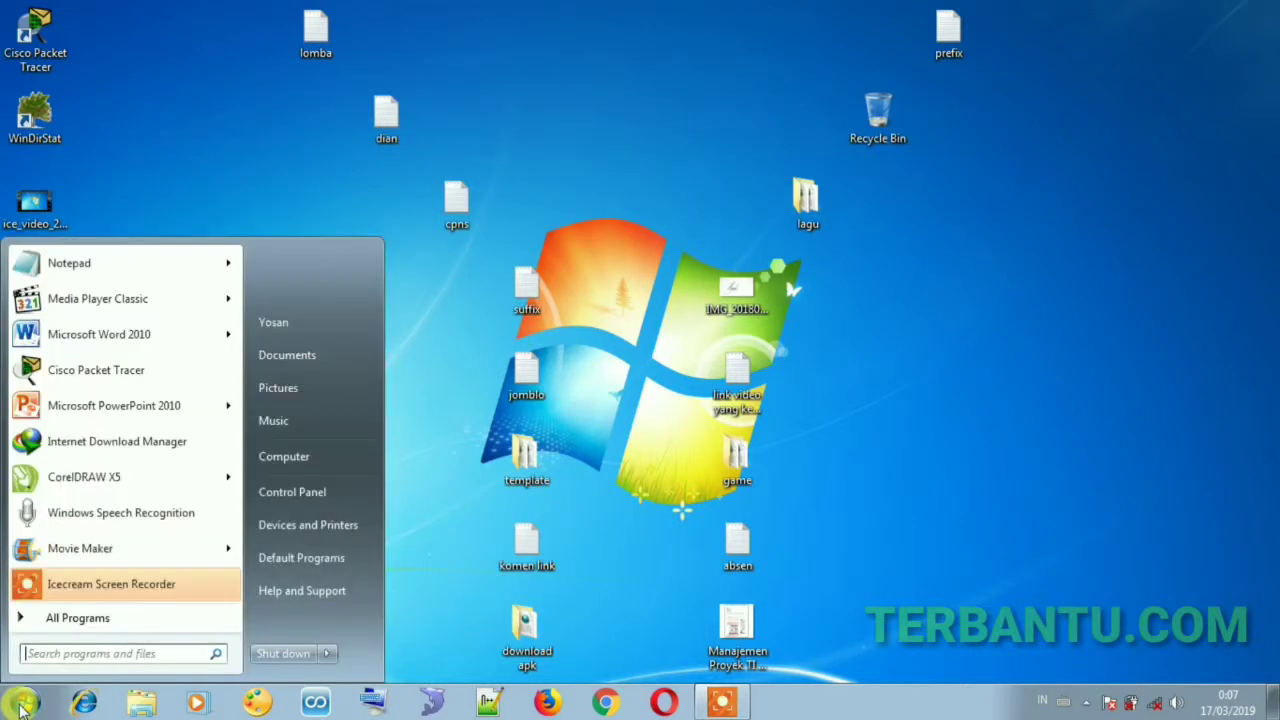
{"action": "left_click", "coordinate": [97, 340]}
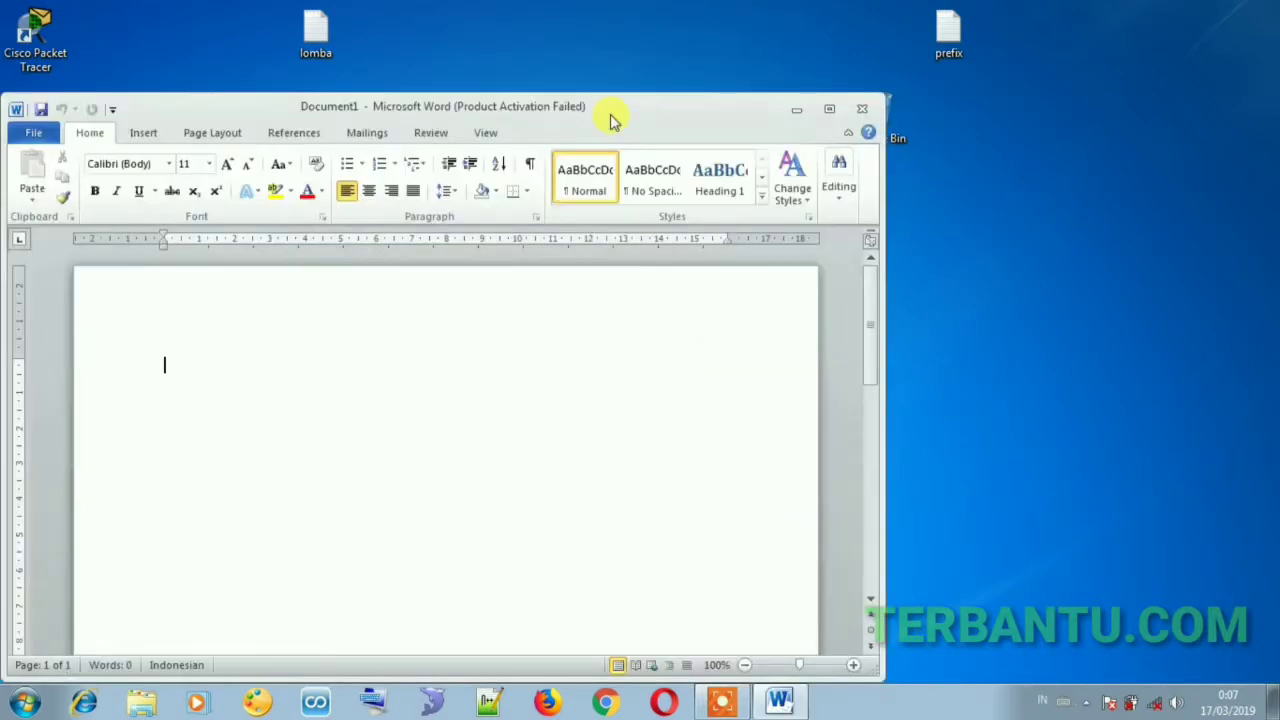
Maximize the Word window and type the heading 'DAFTAR ISI' on the blank page.
{"action": "left_click", "coordinate": [831, 110]}
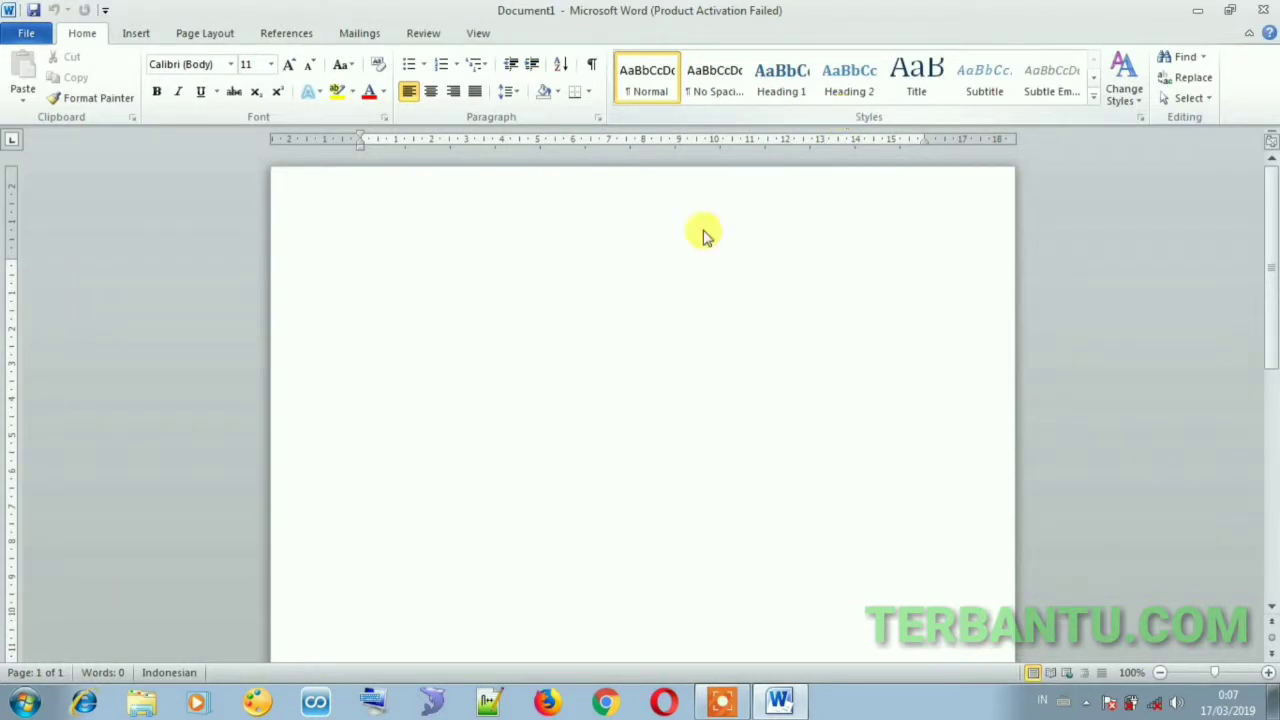
{"action": "left_click", "coordinate": [647, 294]}
{"action": "type", "text": "AFTA"}
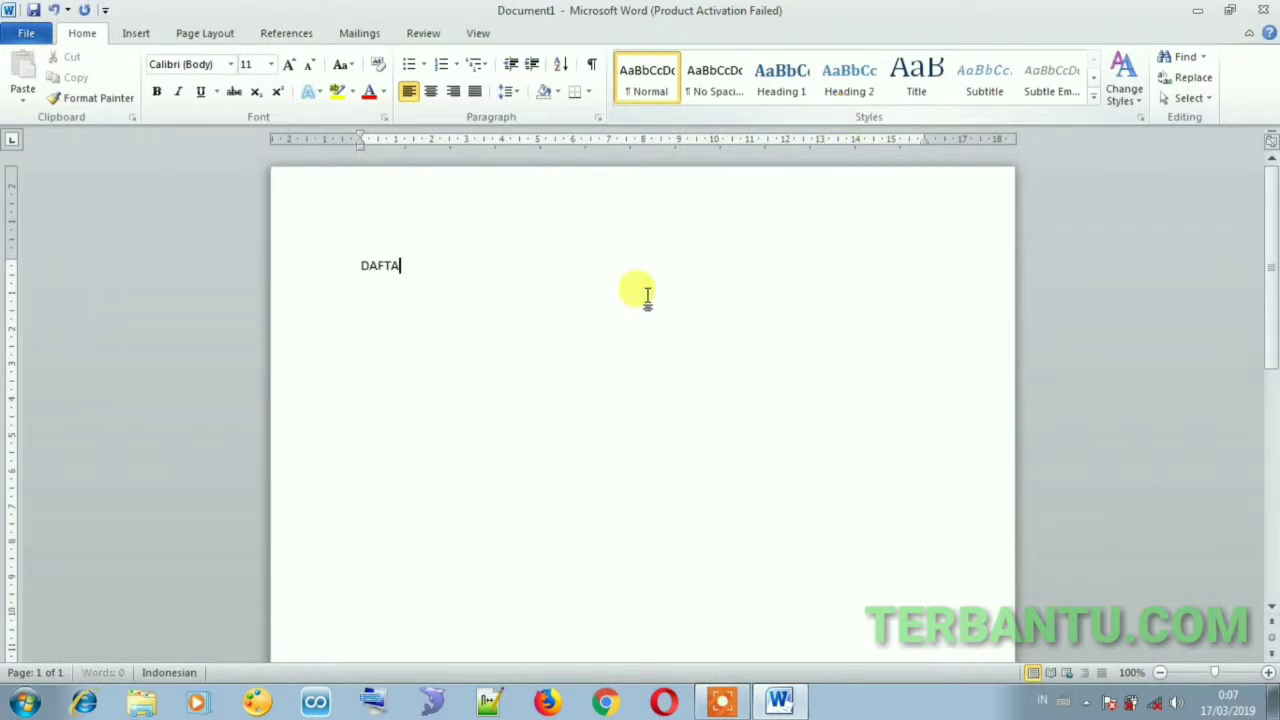
{"action": "key", "text": "Escape"}
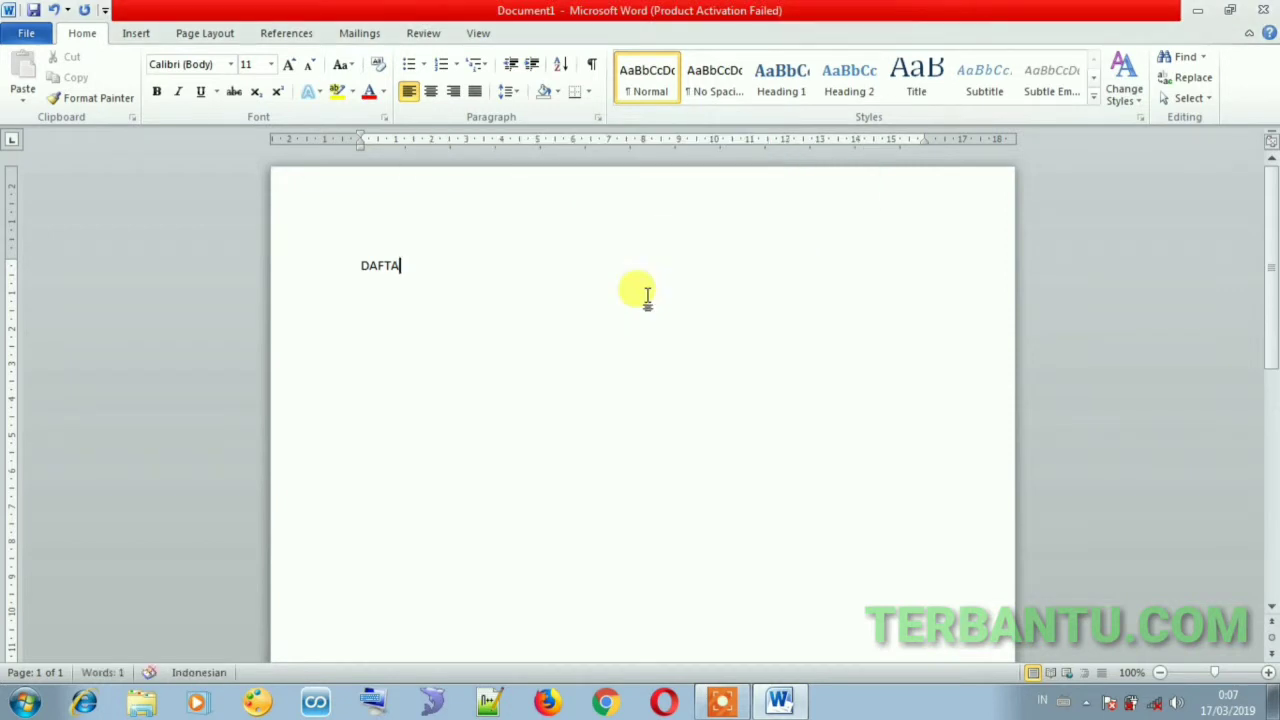
{"action": "type", "text": "R ISI"}
Make 'DAFTAR ISI' bold, centred and 14 pt, then start a new line below it.
{"action": "key", "text": "ctrl+a"}
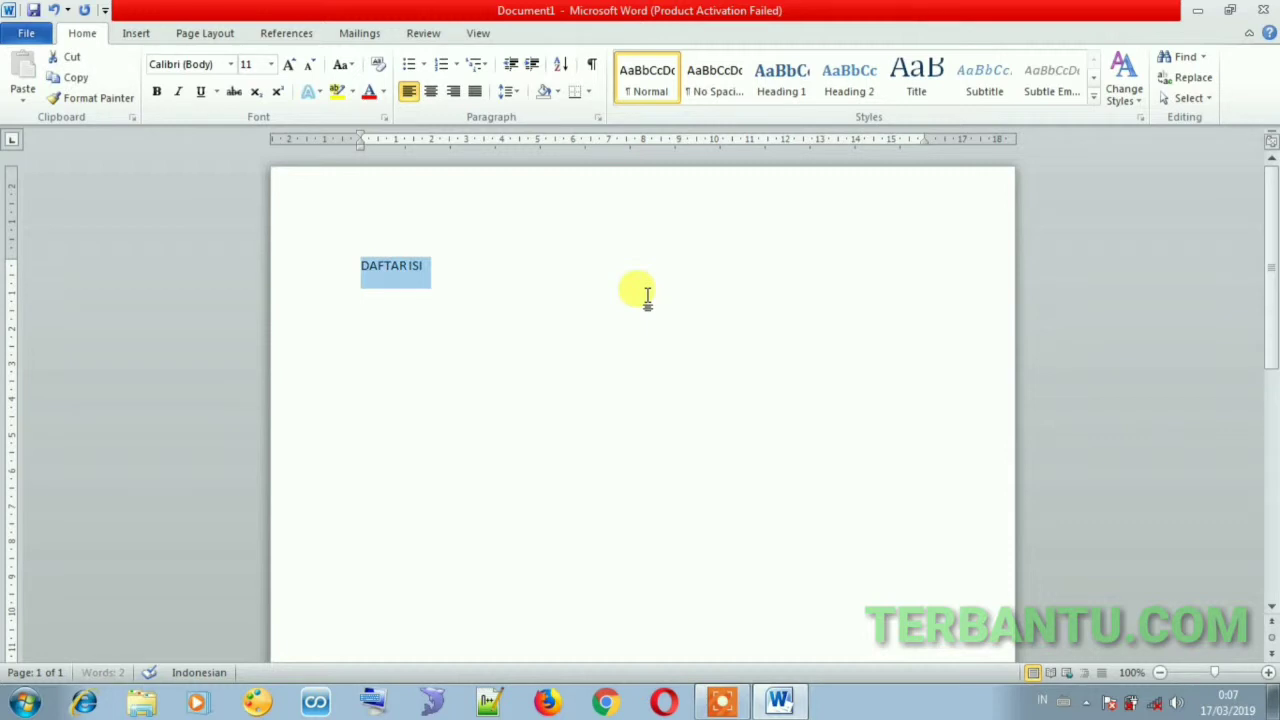
{"action": "key", "text": "ctrl+b"}
{"action": "key", "text": "ctrl+e"}
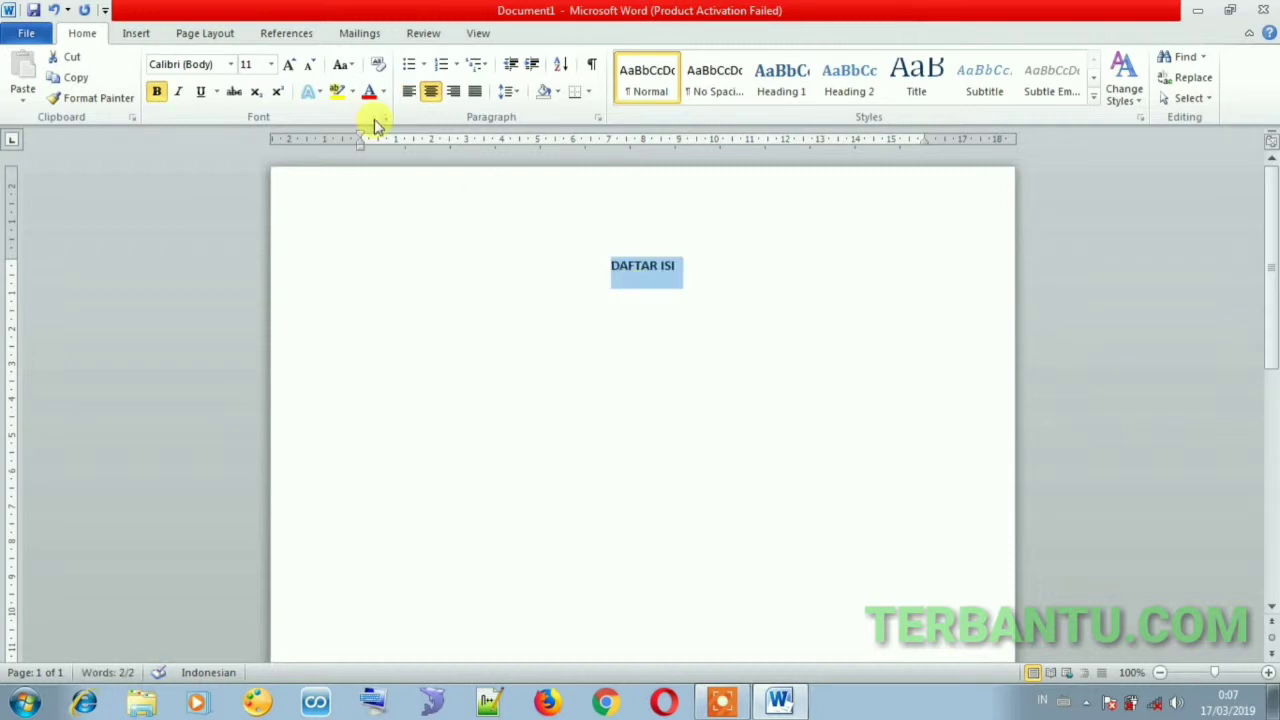
{"action": "left_click", "coordinate": [270, 64]}
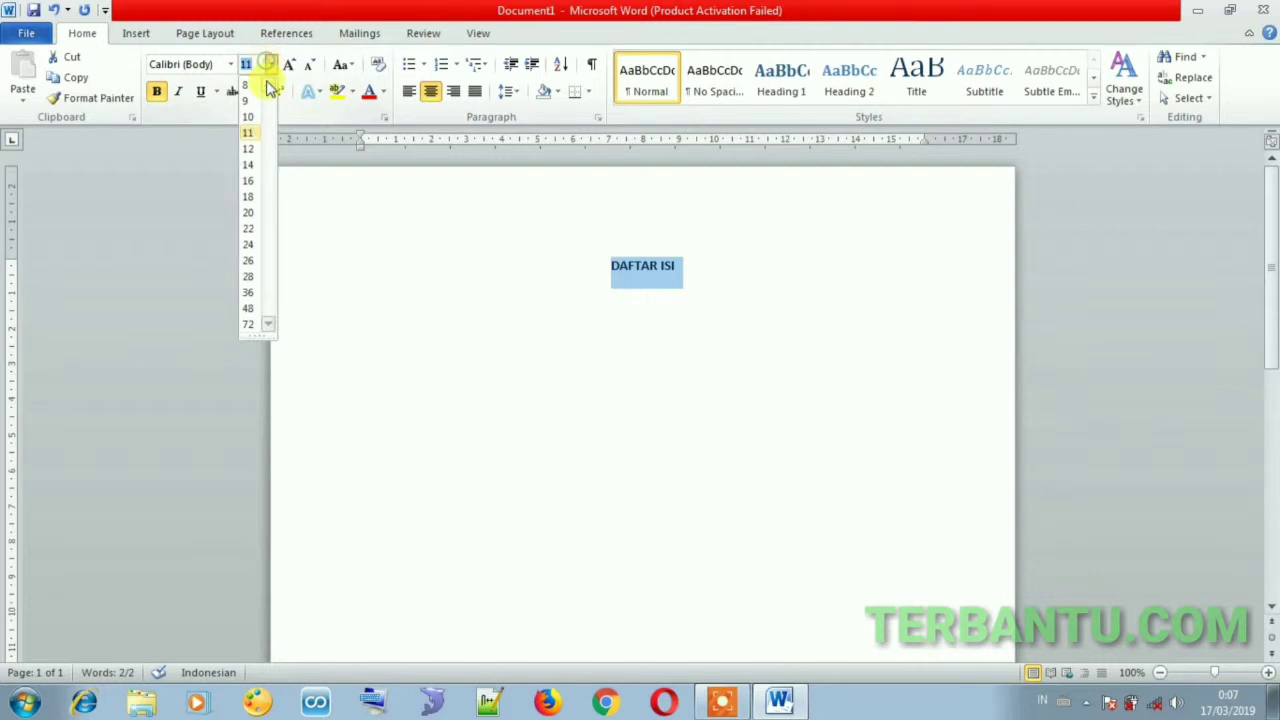
{"action": "left_click", "coordinate": [253, 172]}
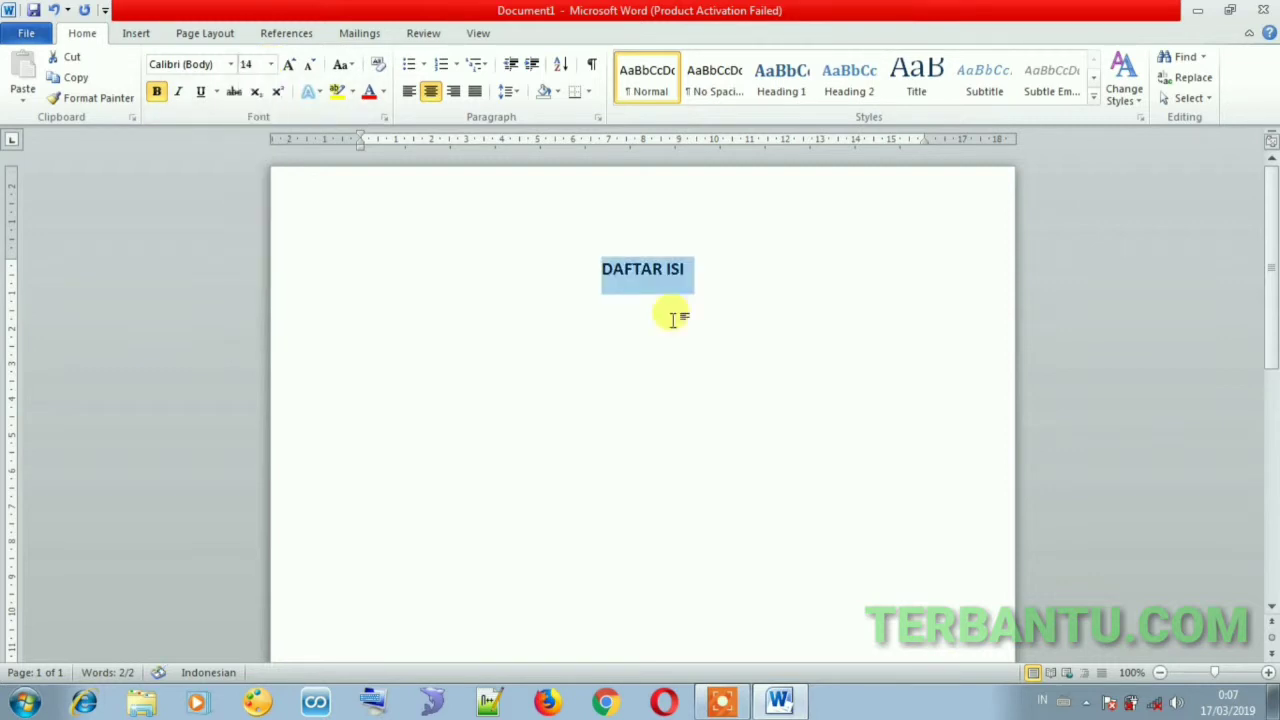
{"action": "left_click", "coordinate": [723, 271]}
{"action": "key", "text": "Return"}
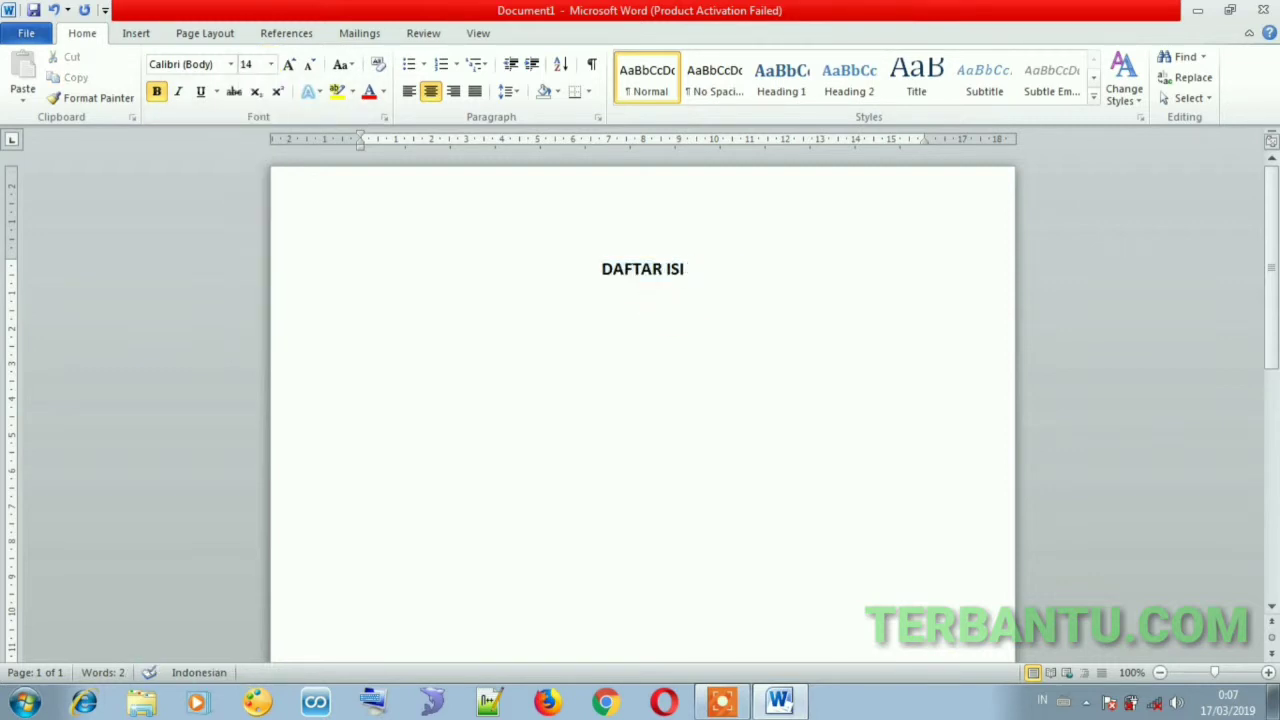
Type a left-aligned 'BAB I.' line under the heading, correcting typos, and select it.
{"action": "key", "text": "ctrl+l"}
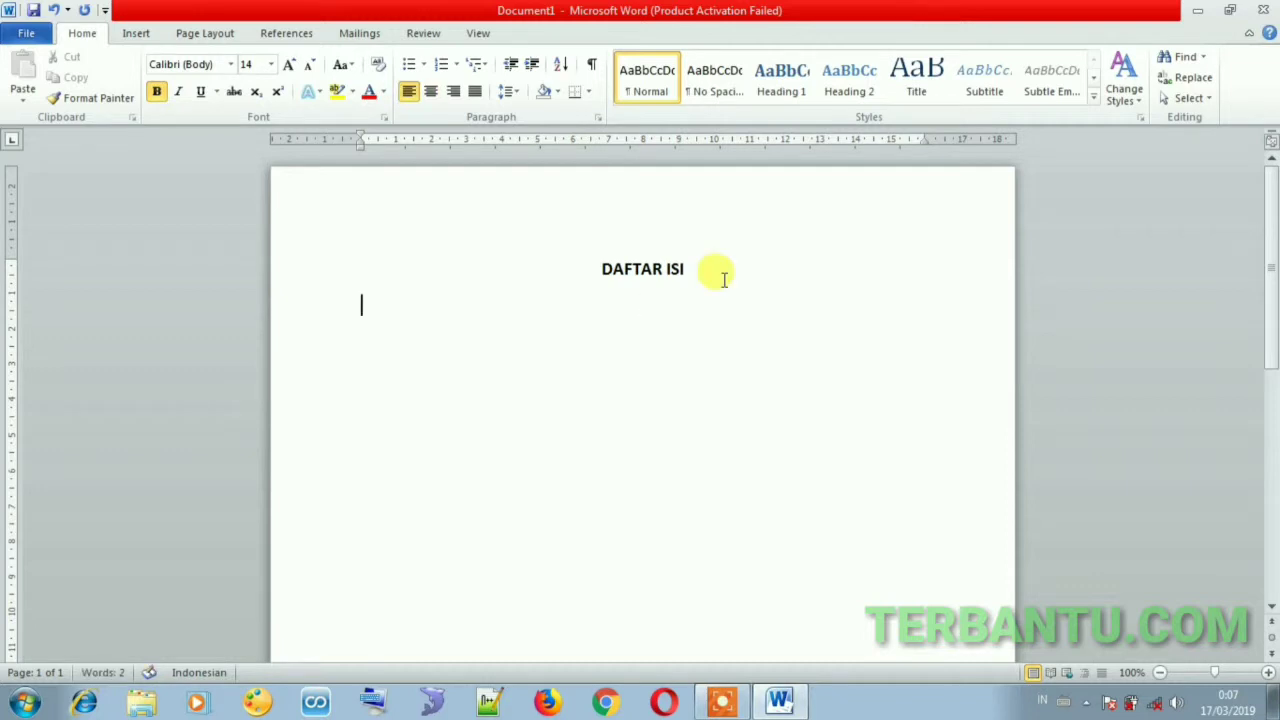
{"action": "type", "text": "B"}
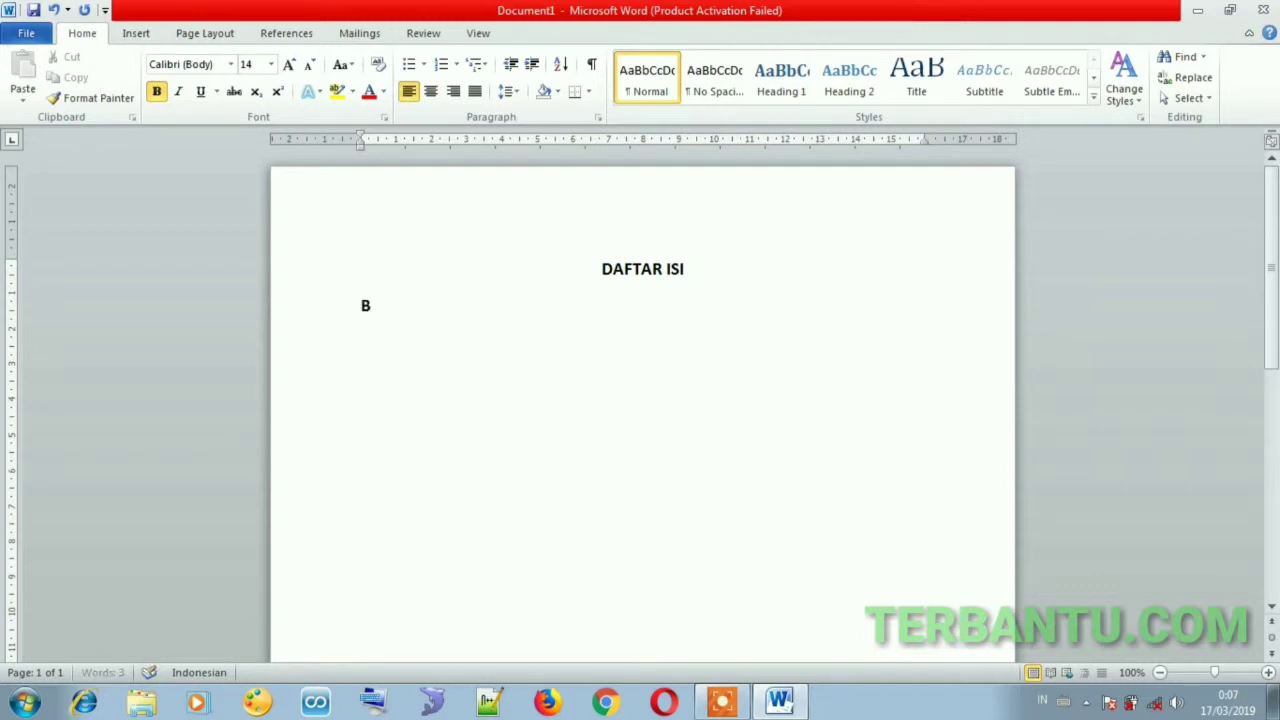
{"action": "type", "text": "ABA"}
{"action": "key", "text": "BackSpace"}
{"action": "type", "text": "i"}
{"action": "key", "text": "BackSpace"}
{"action": "type", "text": "I"}
{"action": "type", "text": " ."}
{"action": "key", "text": "BackSpace"}
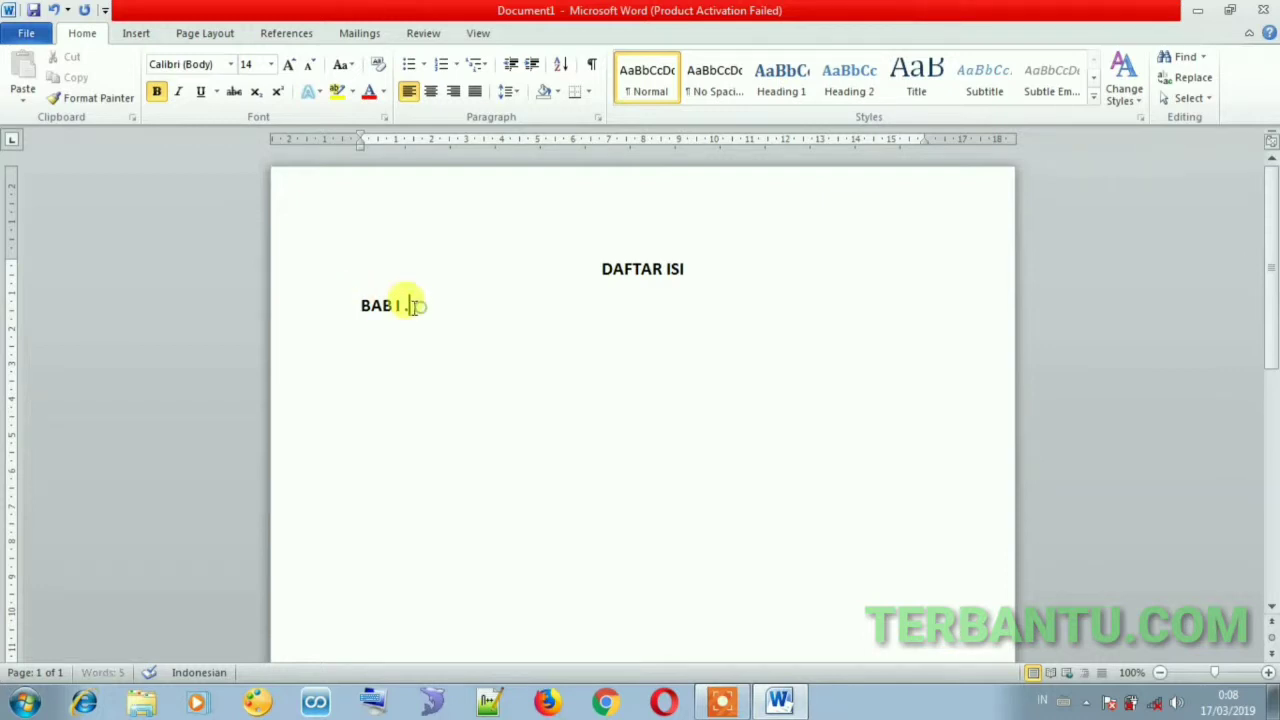
{"action": "left_click_drag", "start_coordinate": [412, 306], "coordinate": [364, 308]}
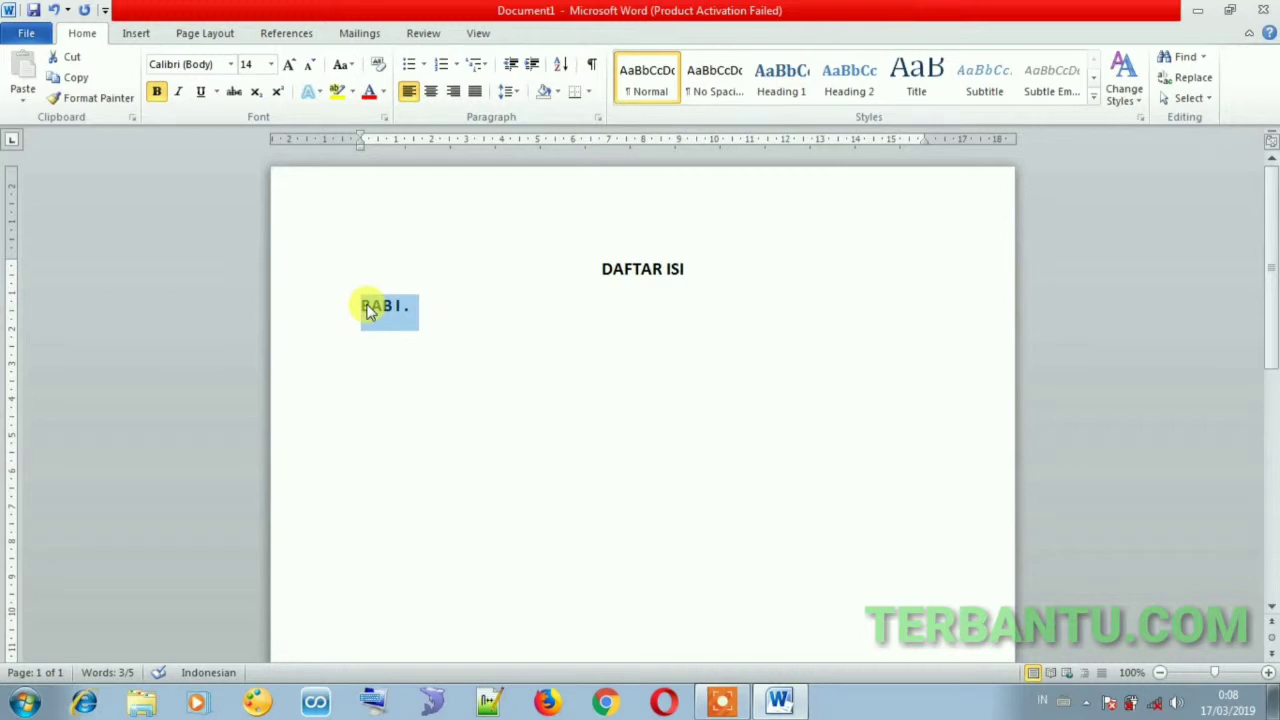
Set the BAB I. paragraph's tab leader to dots (option 2 ......).
{"action": "right_click", "coordinate": [367, 308]}
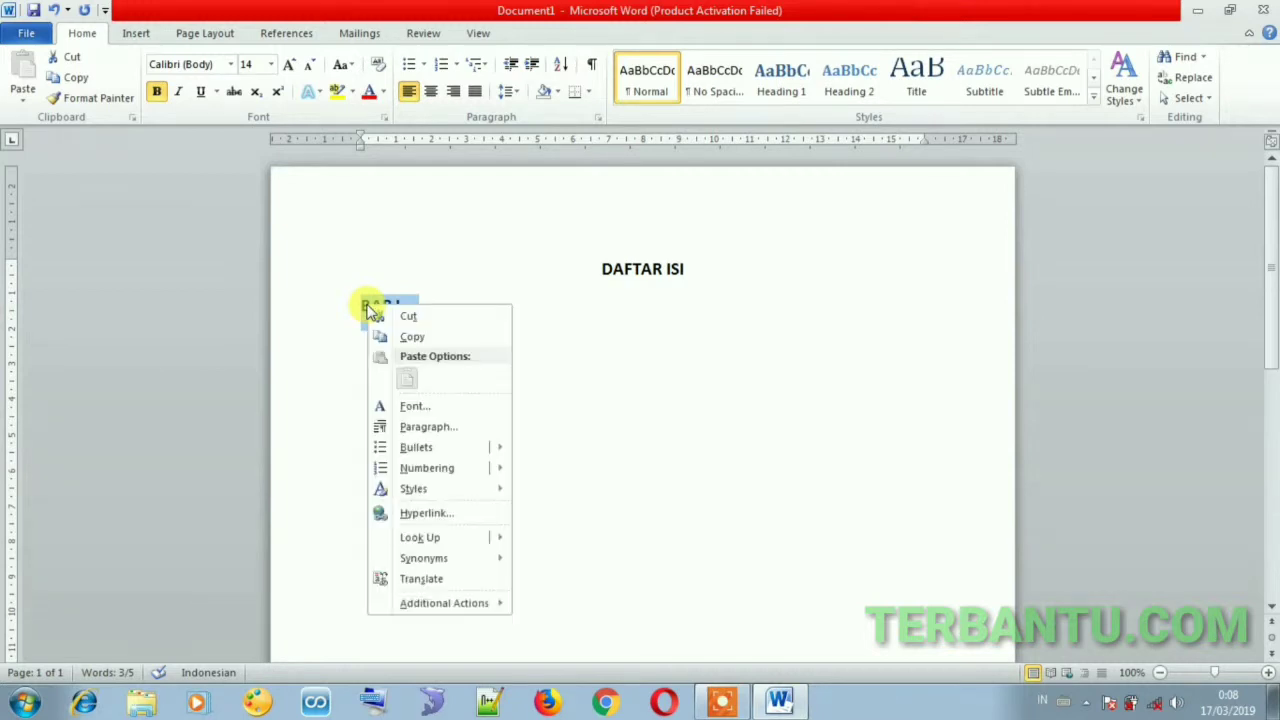
{"action": "left_click", "coordinate": [428, 428]}
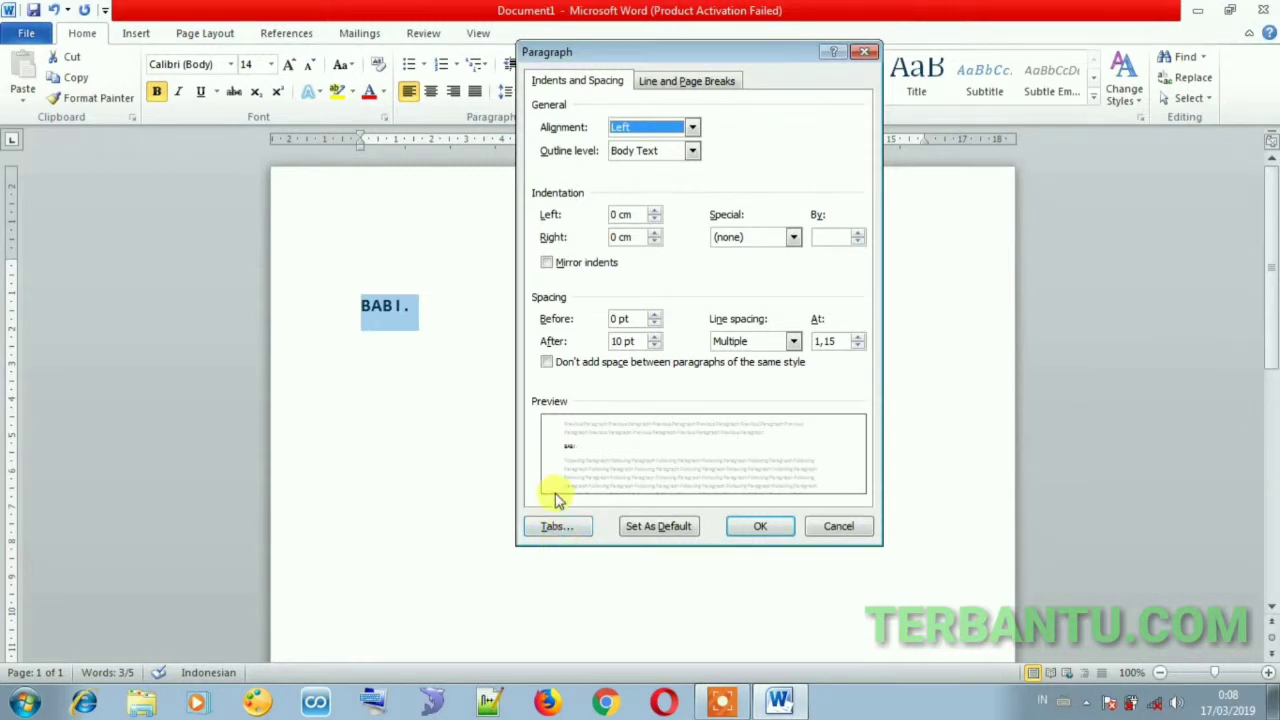
{"action": "left_click", "coordinate": [556, 527]}
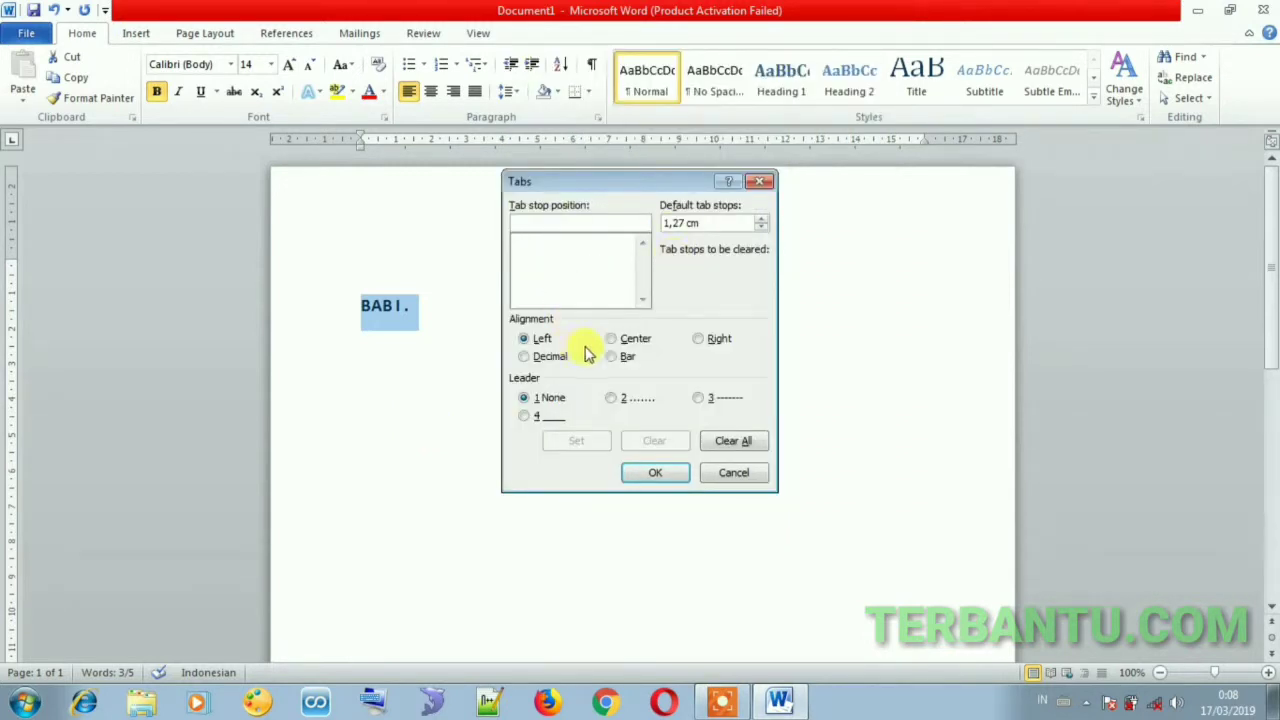
{"action": "left_click", "coordinate": [617, 400]}
{"action": "left_click", "coordinate": [637, 478]}
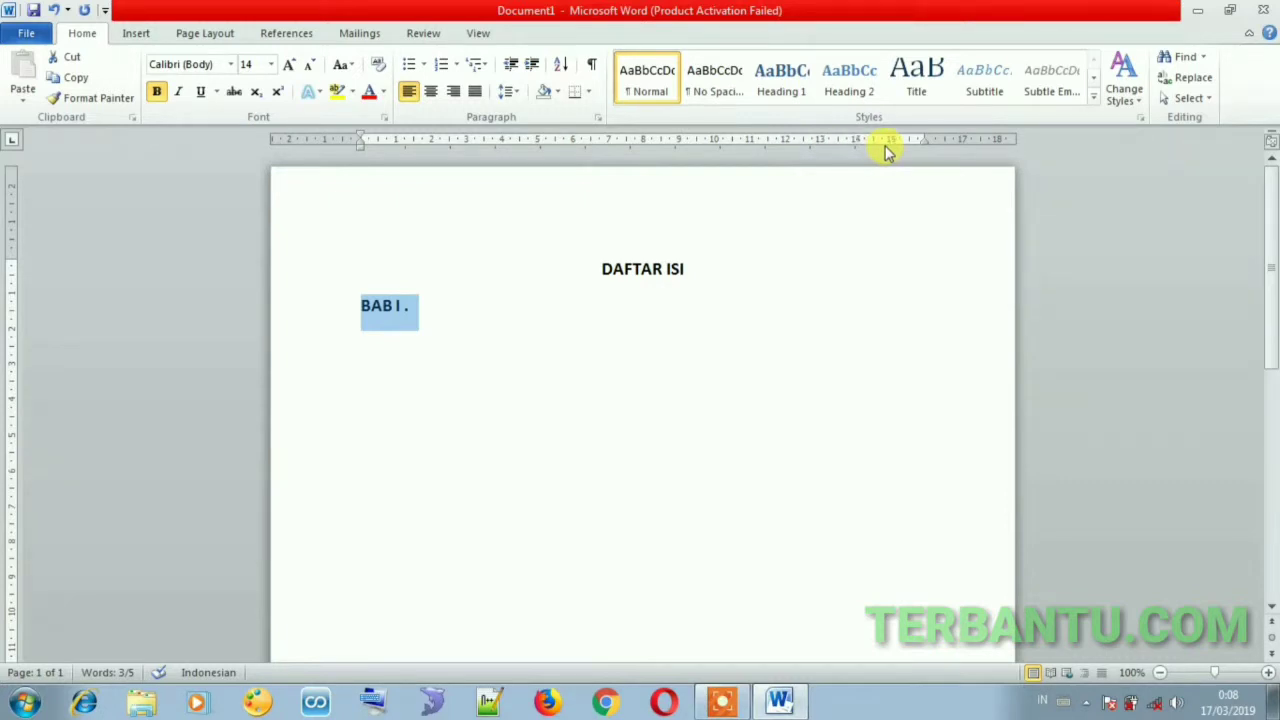
Add a 15 cm tab stop on the ruler and give it a dotted leader.
{"action": "left_click", "coordinate": [892, 141]}
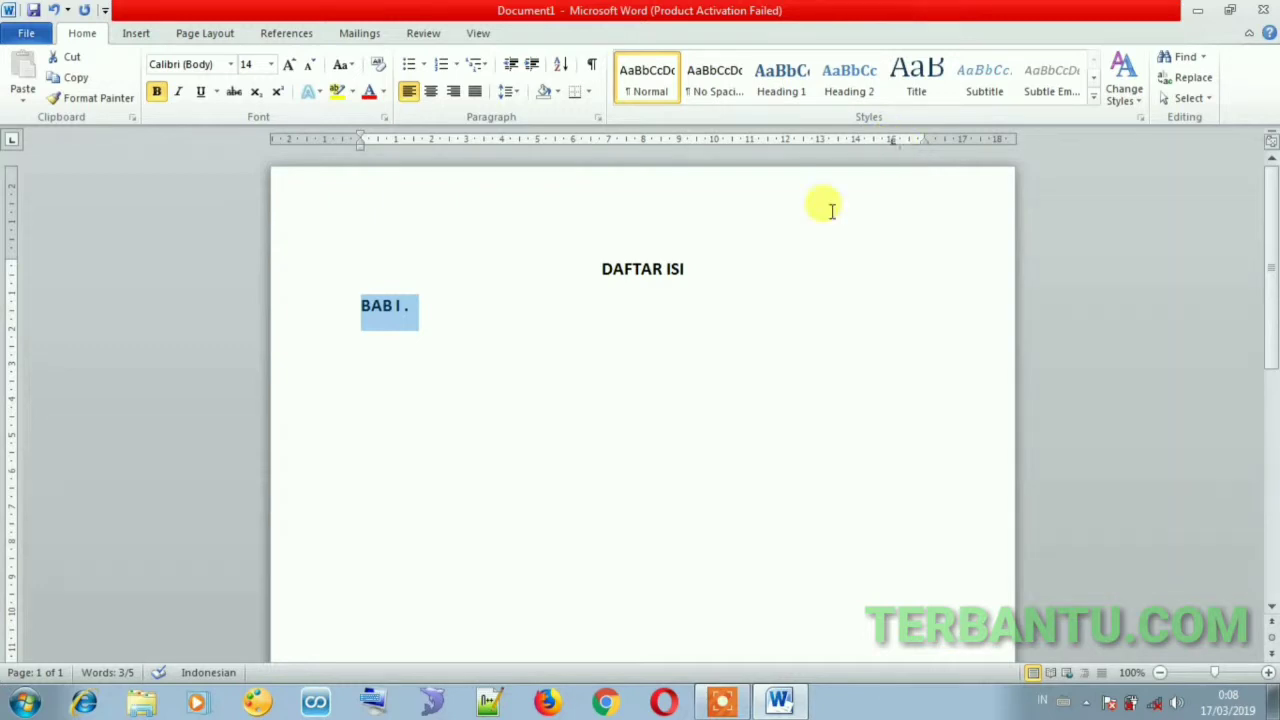
{"action": "right_click", "coordinate": [390, 308]}
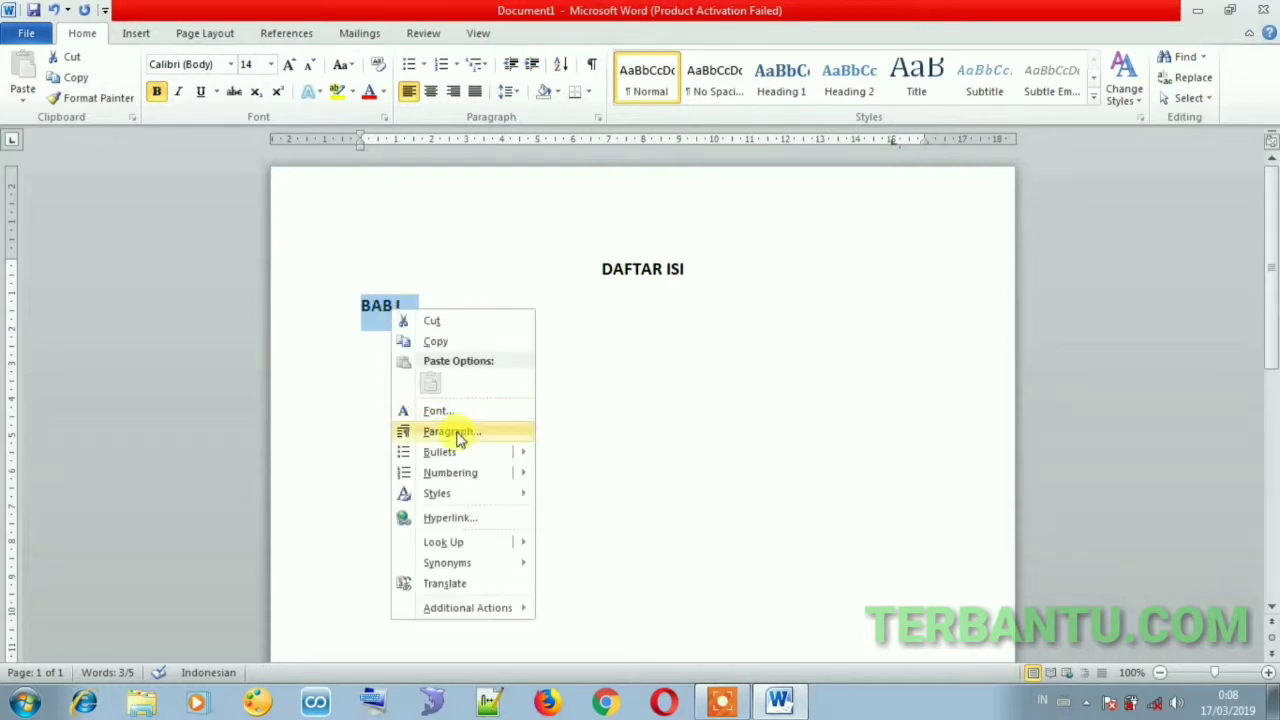
{"action": "left_click", "coordinate": [459, 435]}
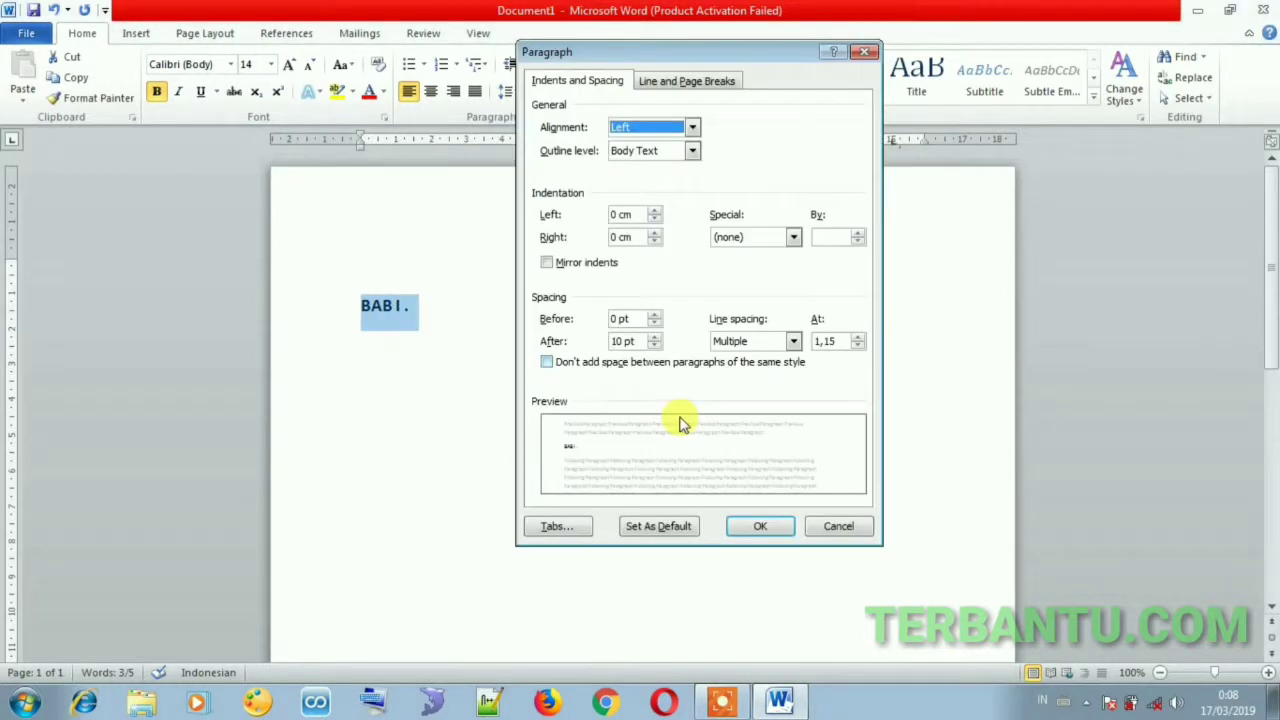
{"action": "left_click", "coordinate": [578, 524]}
{"action": "left_click", "coordinate": [630, 399]}
{"action": "left_click", "coordinate": [648, 477]}
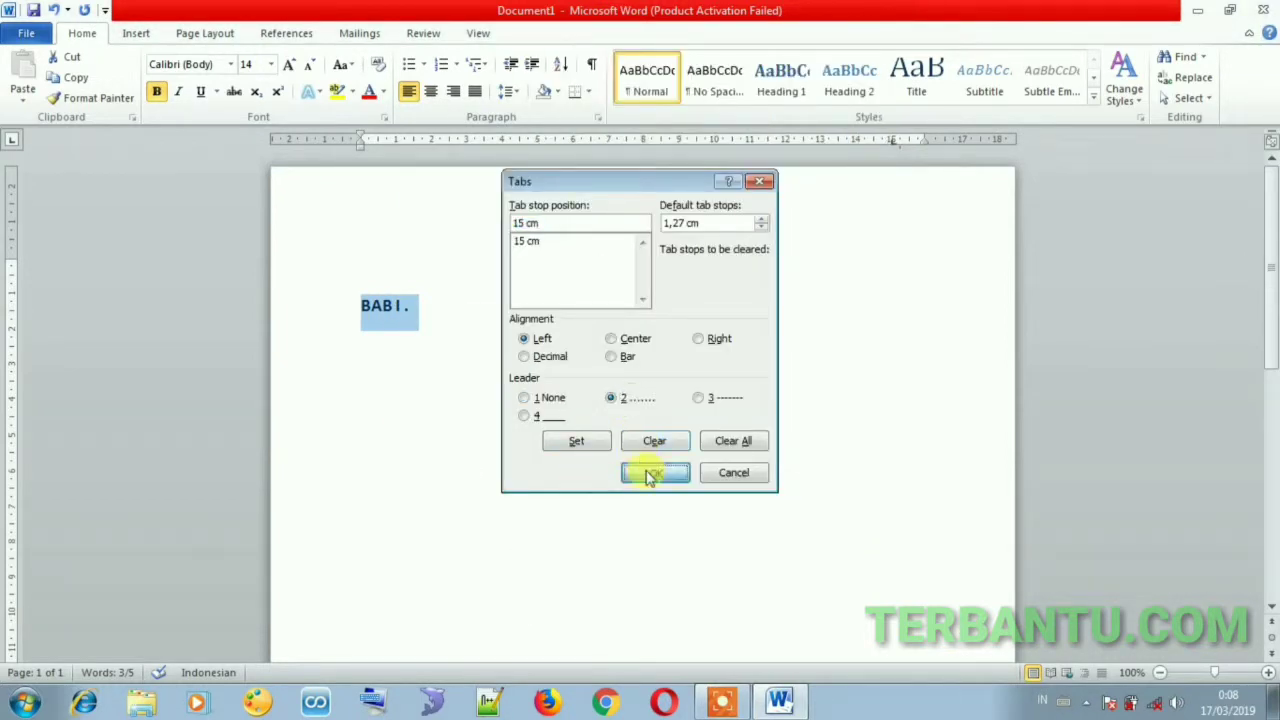
{"action": "left_click", "coordinate": [473, 311]}
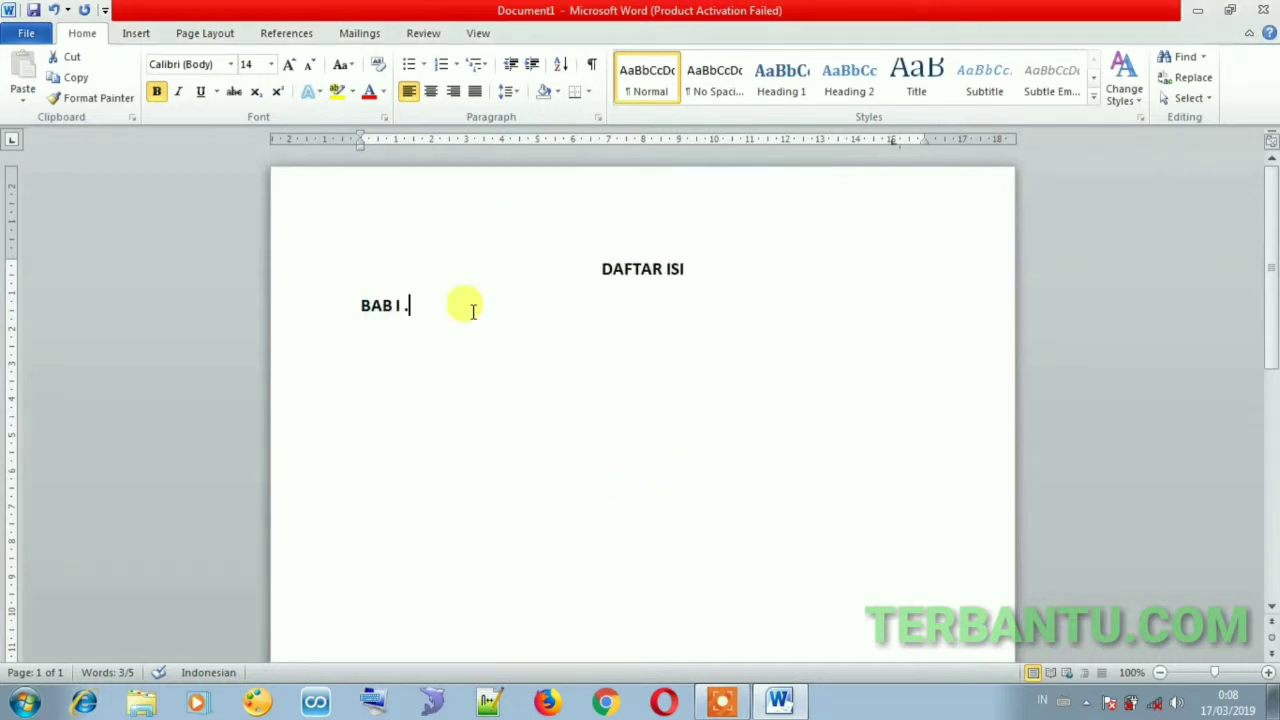
Add dot-leader page numbers 1, 2, 3 for BAB I, 'BAB ii .' and 'BAB III .'.
{"action": "key", "text": "Tab"}
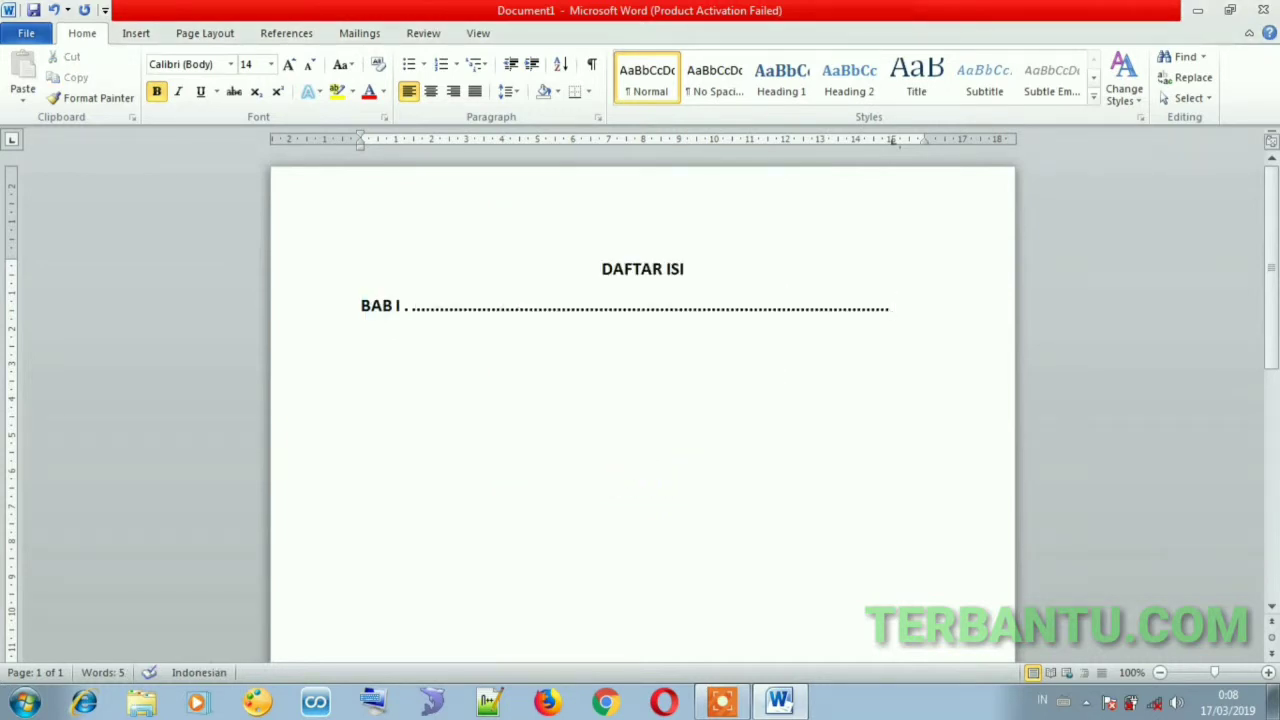
{"action": "type", "text": "1"}
{"action": "key", "text": "Return"}
{"action": "type", "text": "BAB"}
{"action": "type", "text": " ii"}
{"action": "type", "text": " ."}
{"action": "key", "text": "Tab"}
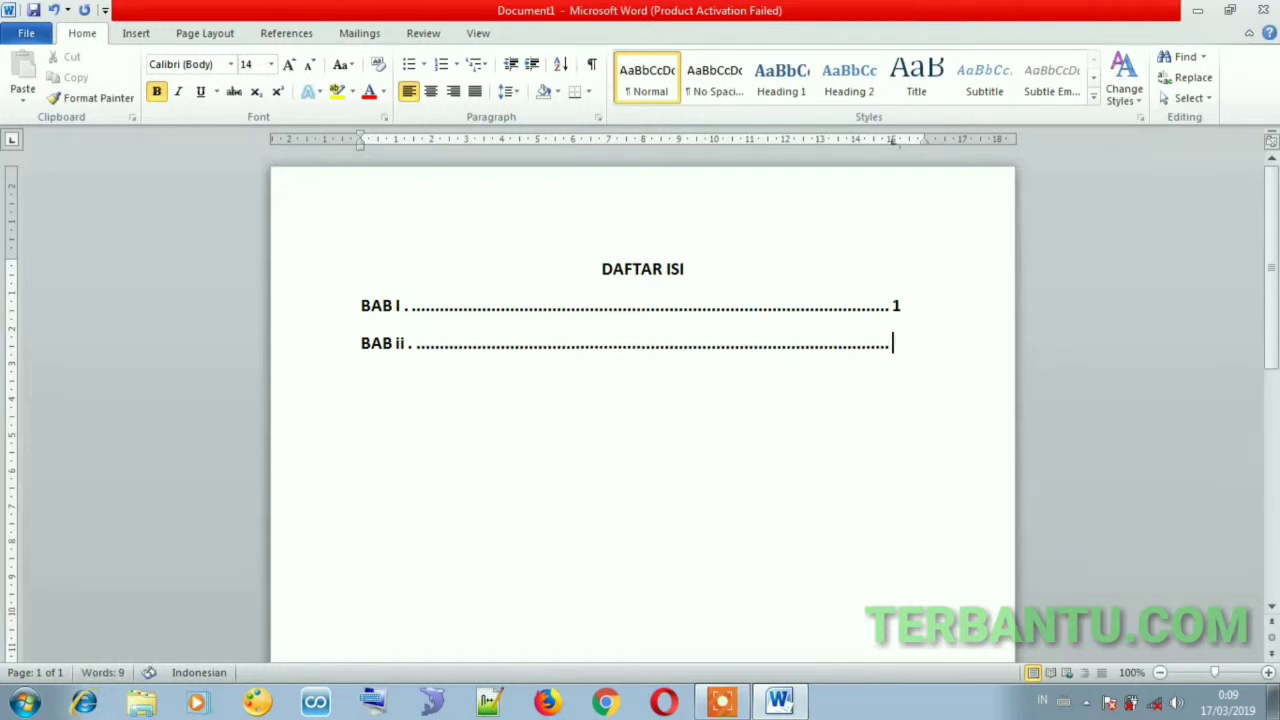
{"action": "type", "text": "2"}
{"action": "key", "text": "Return"}
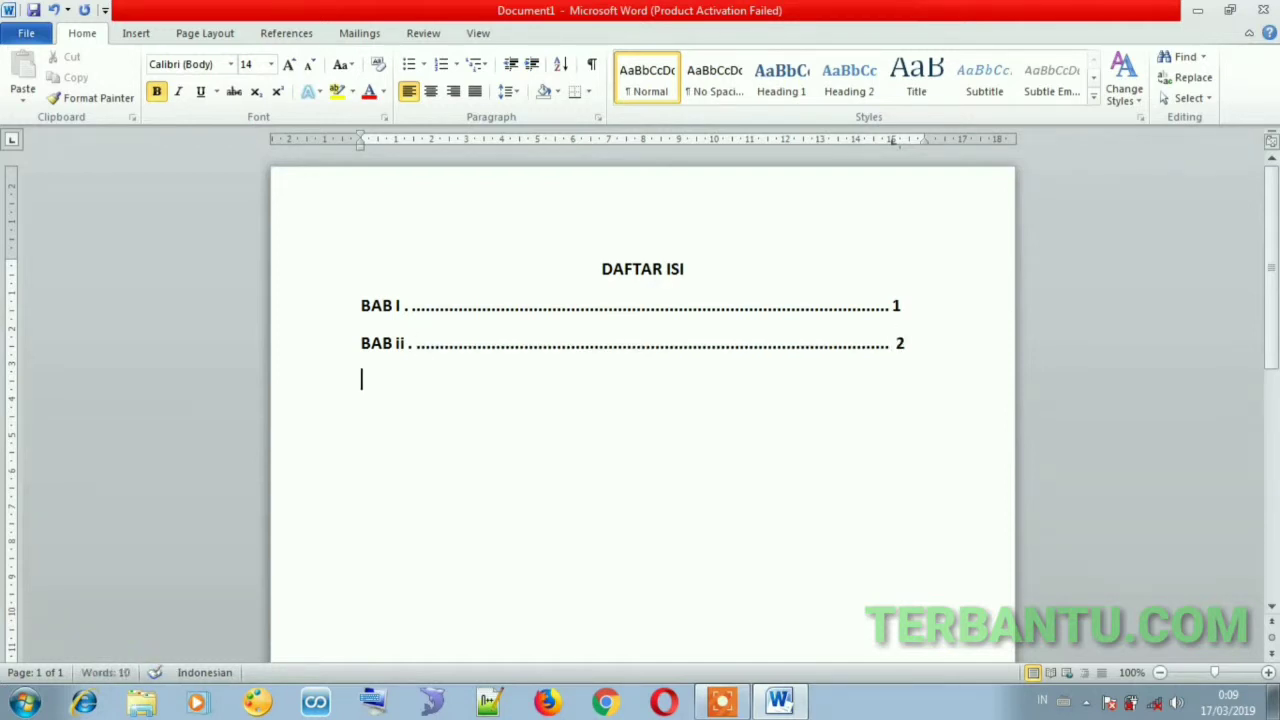
{"action": "type", "text": "BAB "}
{"action": "type", "text": "III"}
{"action": "type", "text": " ."}
{"action": "key", "text": "Tab"}
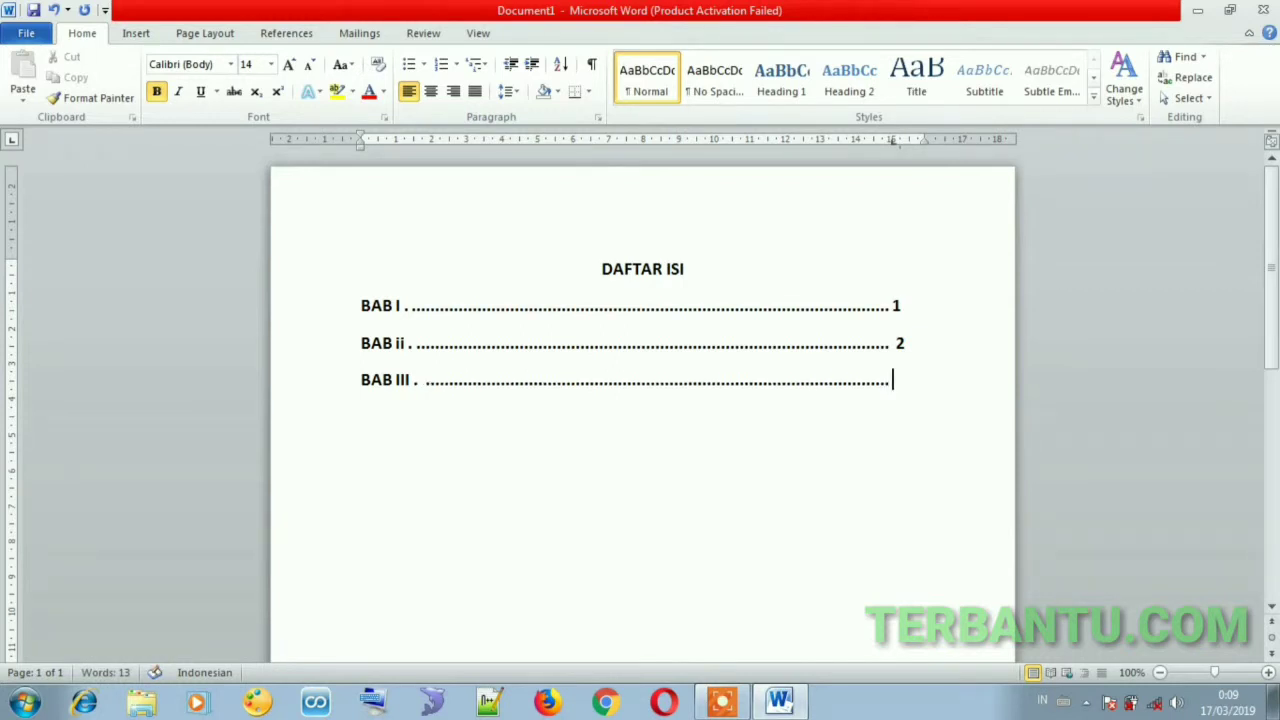
{"action": "type", "text": "3"}
{"action": "key", "text": "Return"}
Correct the lowercase 'ii' in the second entry to 'BAB II'.
{"action": "left_click", "coordinate": [410, 340]}
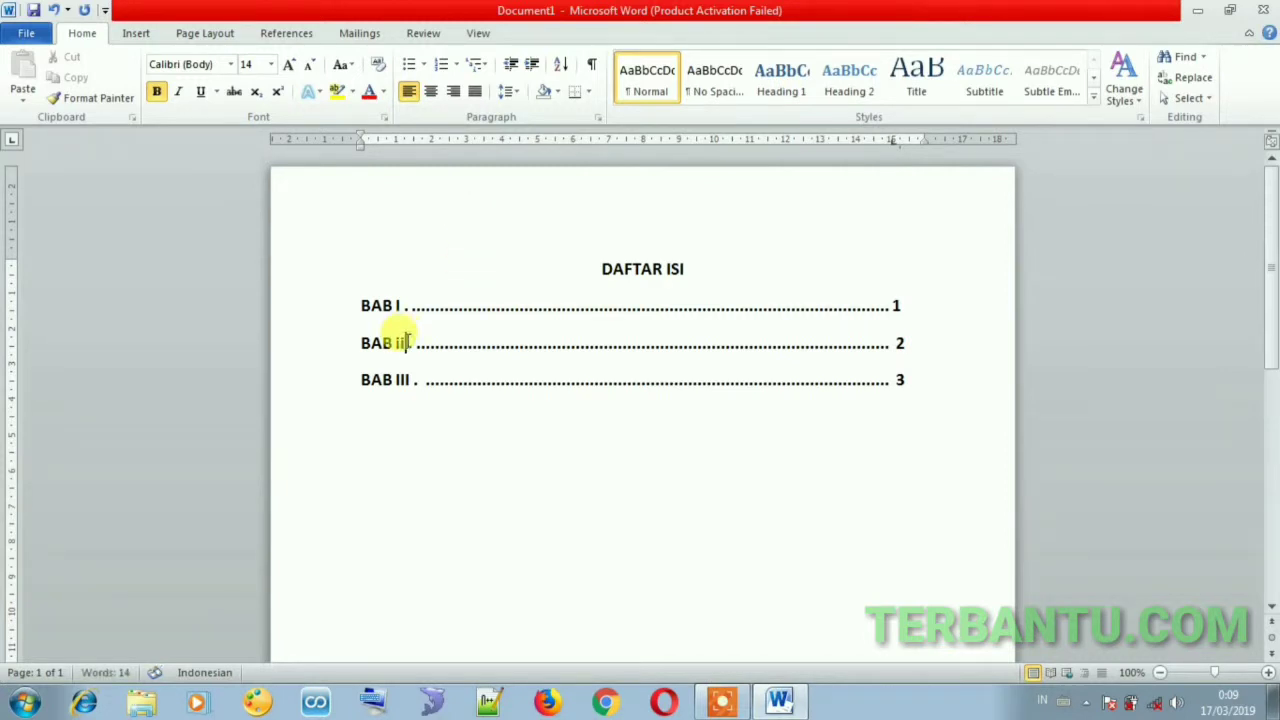
{"action": "key", "text": "BackSpace"}
{"action": "key", "text": "BackSpace"}
{"action": "type", "text": "II"}
{"action": "left_click", "coordinate": [378, 345]}
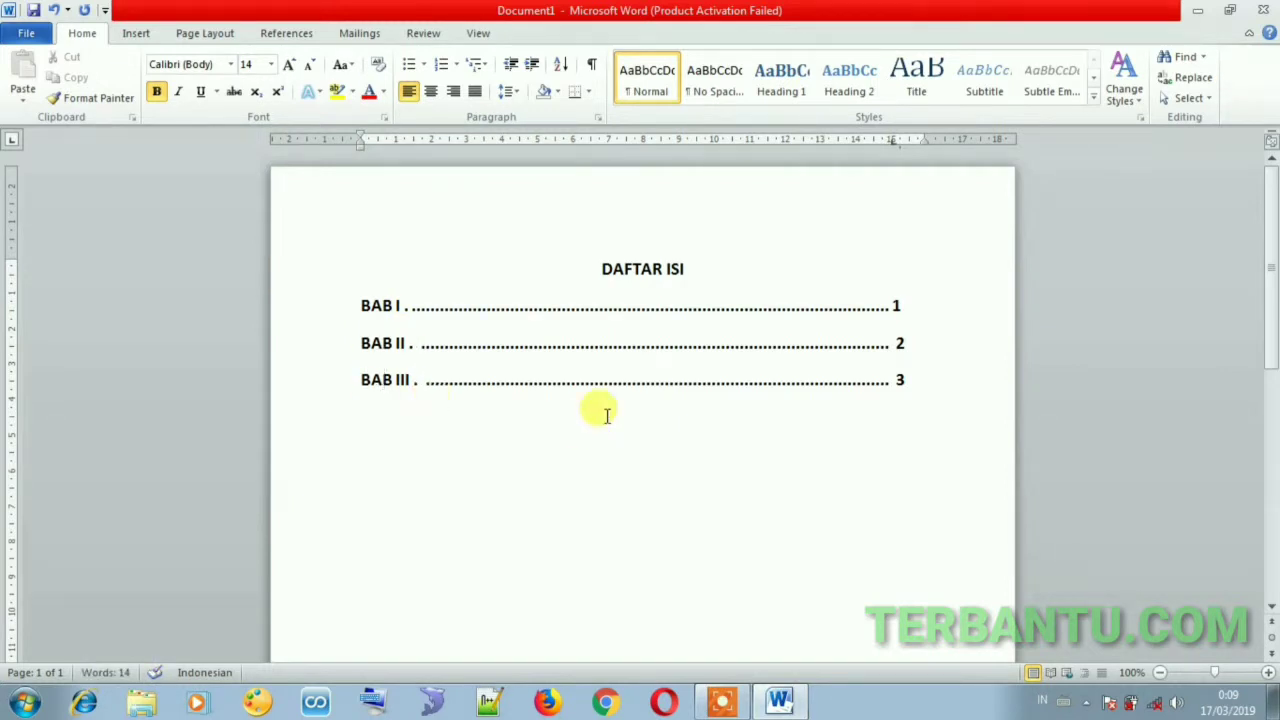
Add 'BAB IV .' with page 4 and 'KESIMPULAN' with page 5 after BAB III.
{"action": "left_click", "coordinate": [912, 388]}
{"action": "key", "text": "Return"}
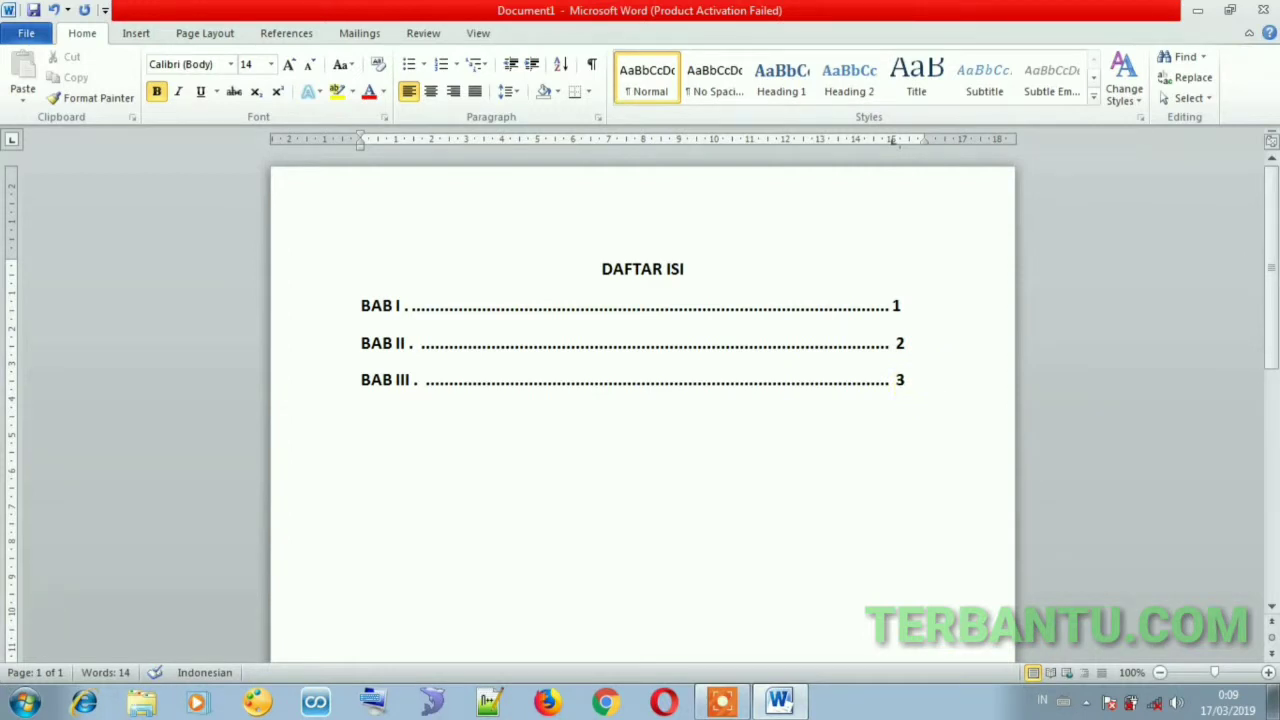
{"action": "type", "text": "BAB"}
{"action": "type", "text": " IV ."}
{"action": "key", "text": "Tab"}
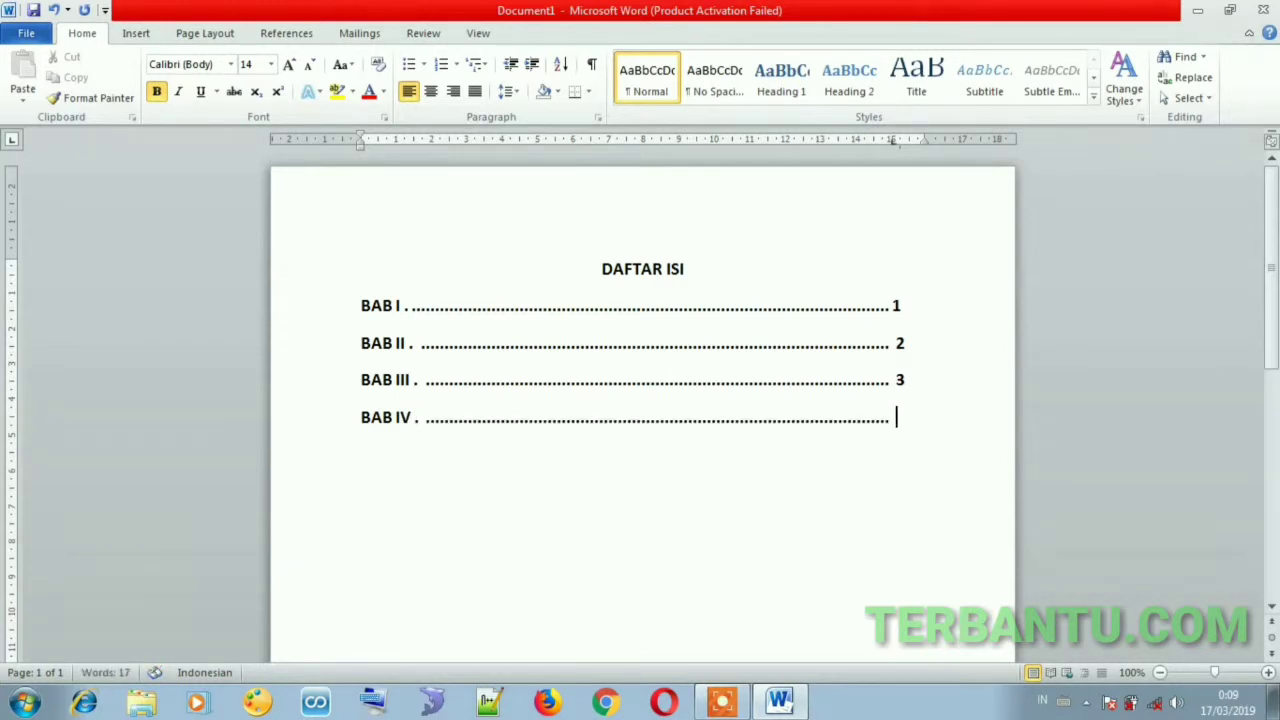
{"action": "type", "text": "4"}
{"action": "key", "text": "Return"}
{"action": "type", "text": "KE"}
{"action": "type", "text": "SIMPULAN"}
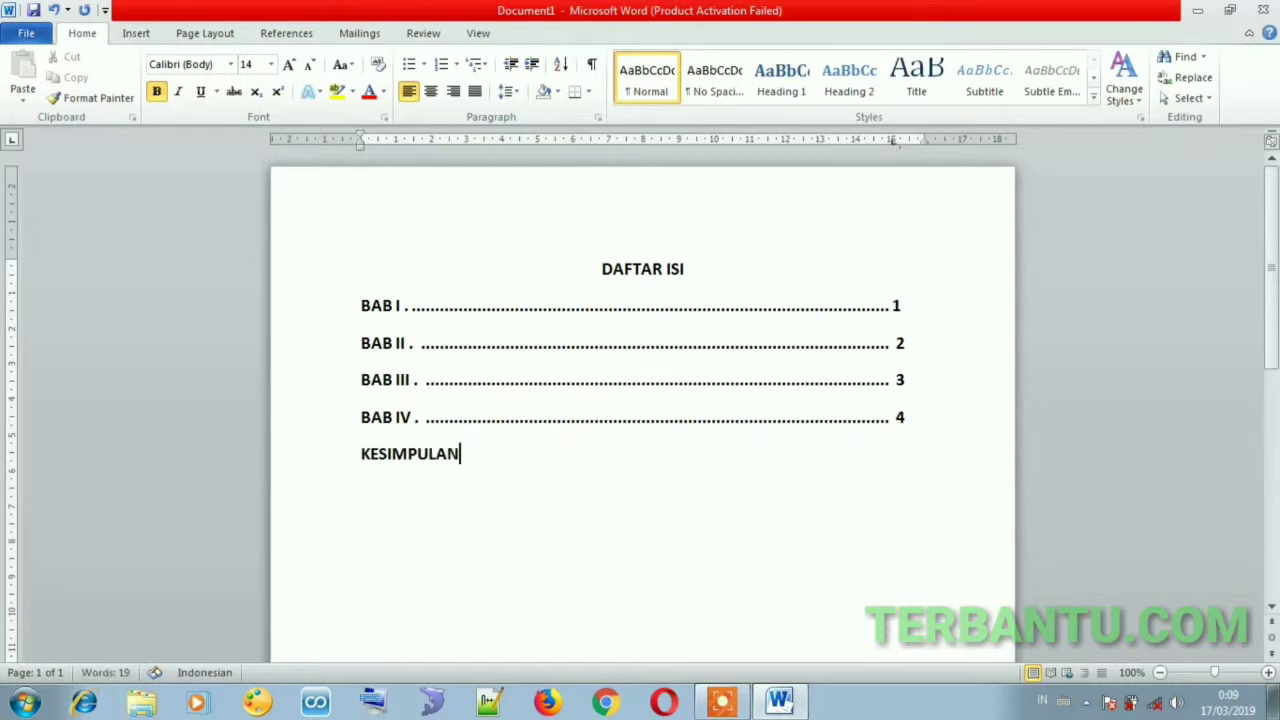
{"action": "key", "text": "Tab"}
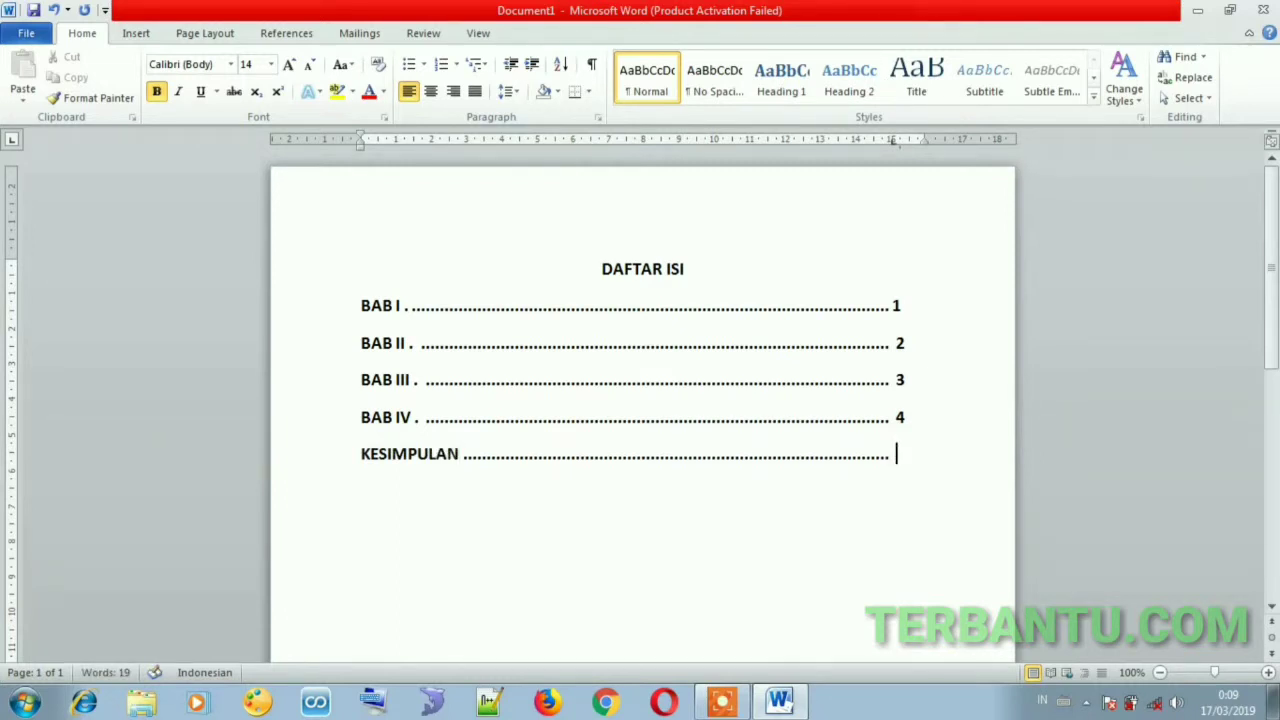
{"action": "type", "text": "5"}
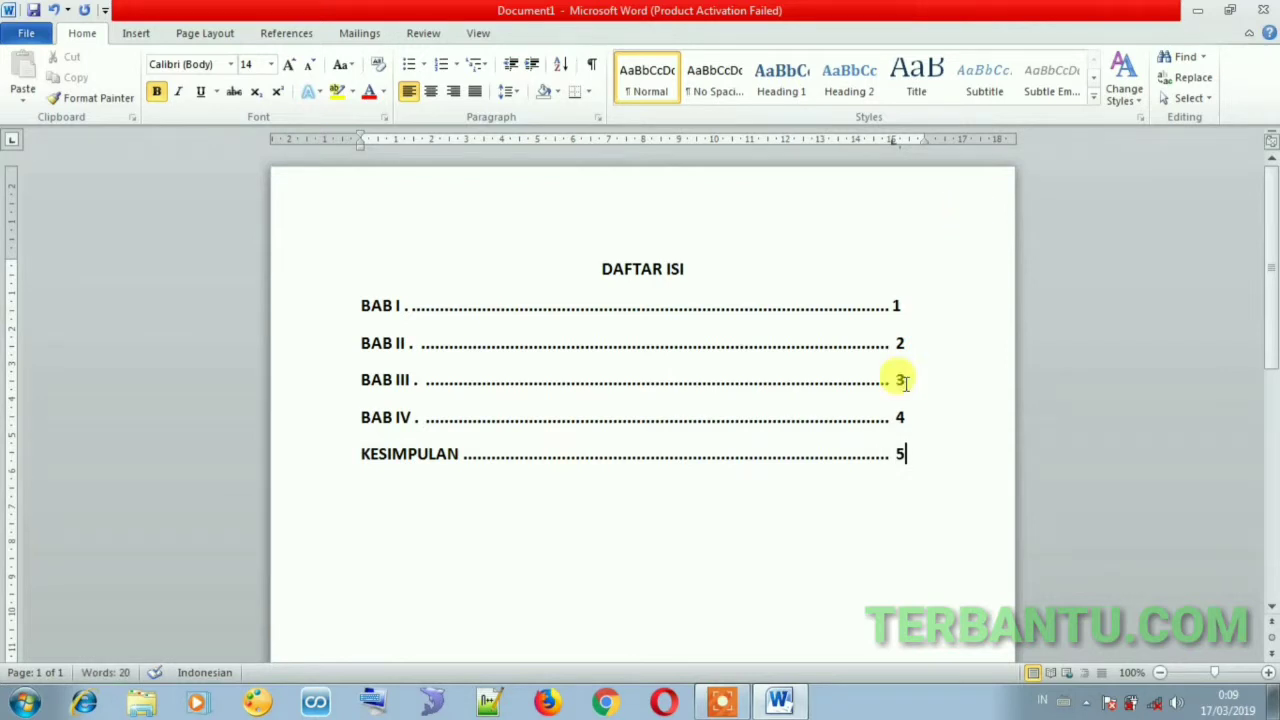
Drag the entries' right tab stop left, then back right so all five page numbers align.
{"action": "mouse_move", "coordinate": [882, 303]}
{"action": "left_mouse_down"}
{"action": "mouse_move", "coordinate": [889, 479]}
{"action": "mouse_move", "coordinate": [903, 470]}
{"action": "left_mouse_up"}
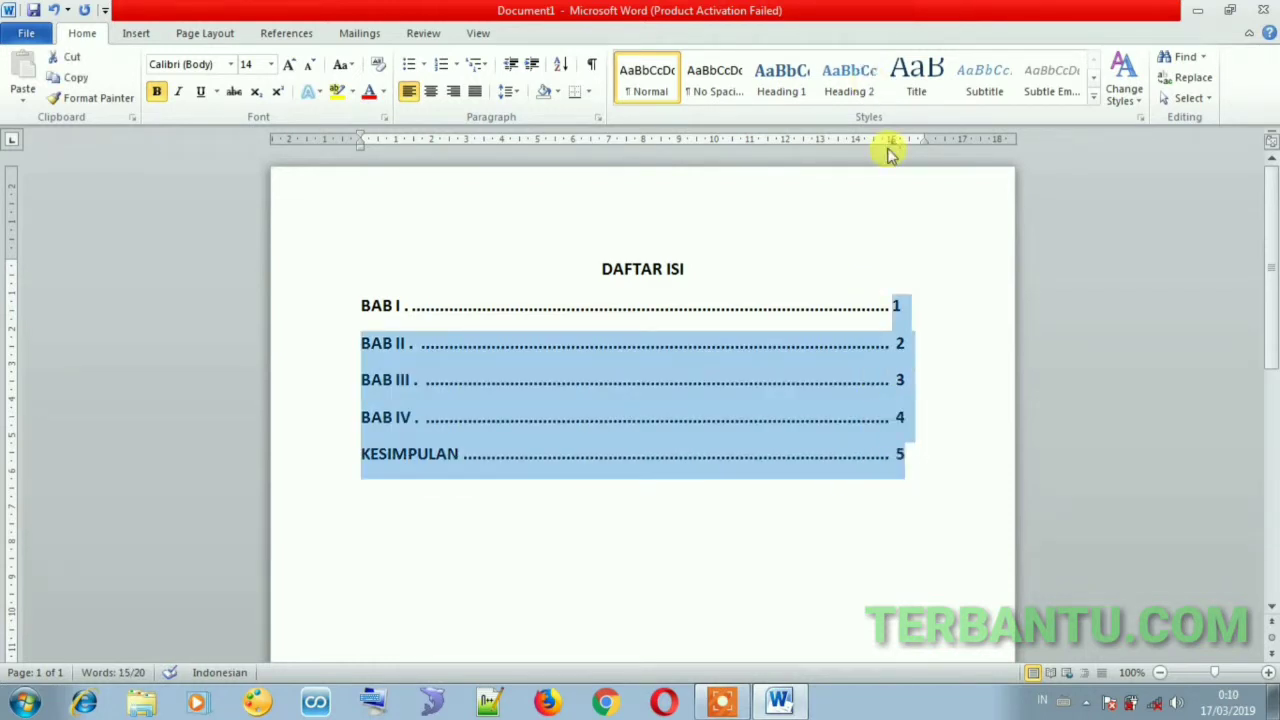
{"action": "left_click_drag", "start_coordinate": [895, 143], "coordinate": [857, 147]}
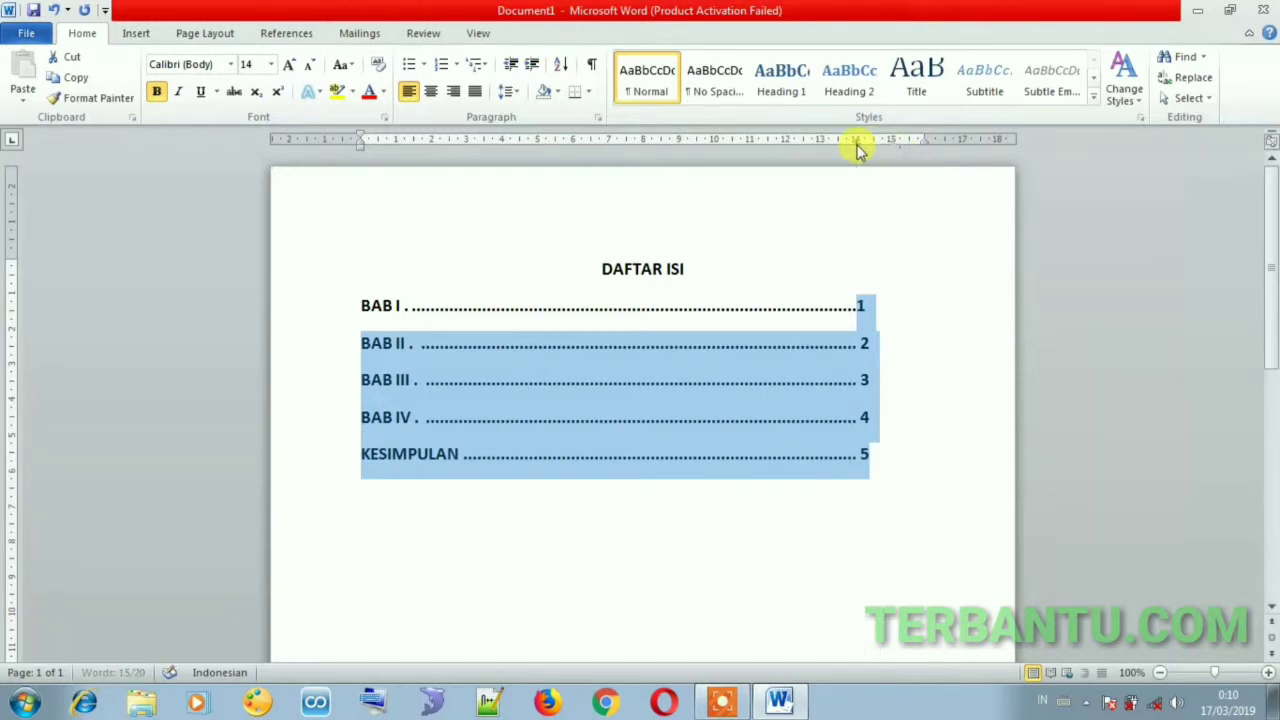
{"action": "left_click", "coordinate": [858, 306]}
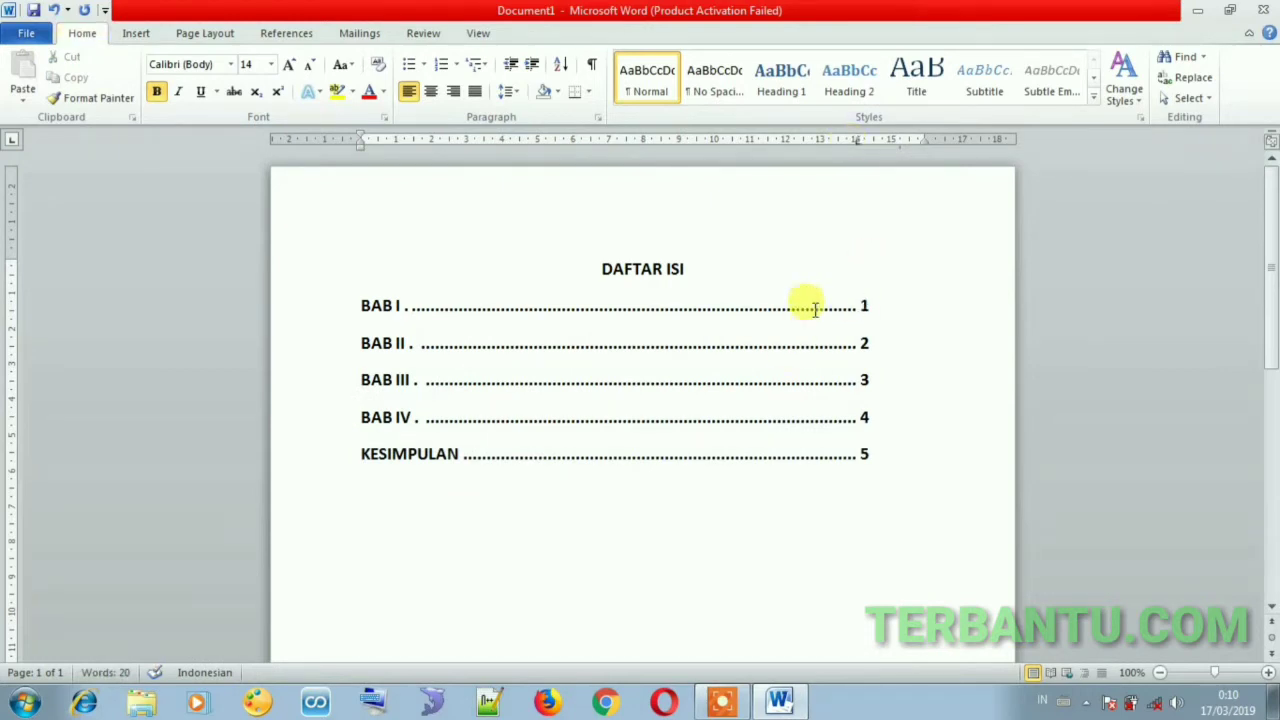
{"action": "mouse_move", "coordinate": [813, 306]}
{"action": "left_mouse_down"}
{"action": "mouse_move", "coordinate": [863, 488]}
{"action": "mouse_move", "coordinate": [863, 455]}
{"action": "left_mouse_up"}
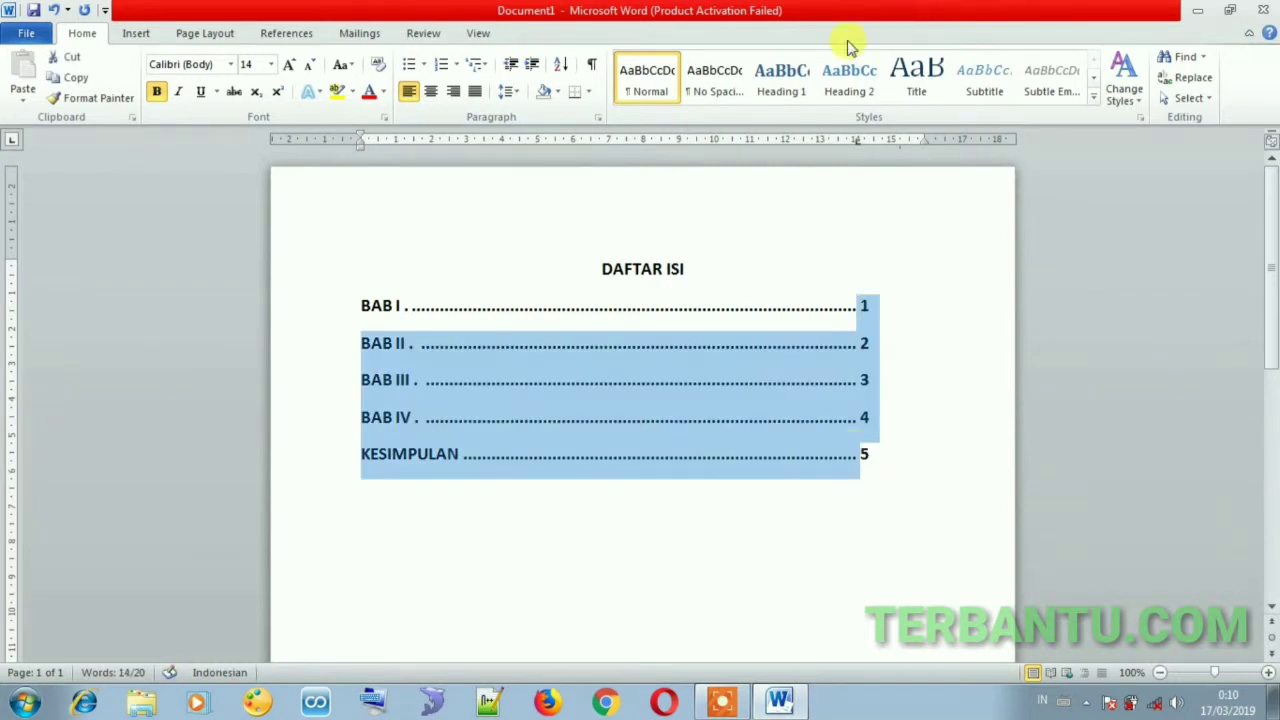
{"action": "left_click_drag", "start_coordinate": [857, 141], "coordinate": [894, 143]}
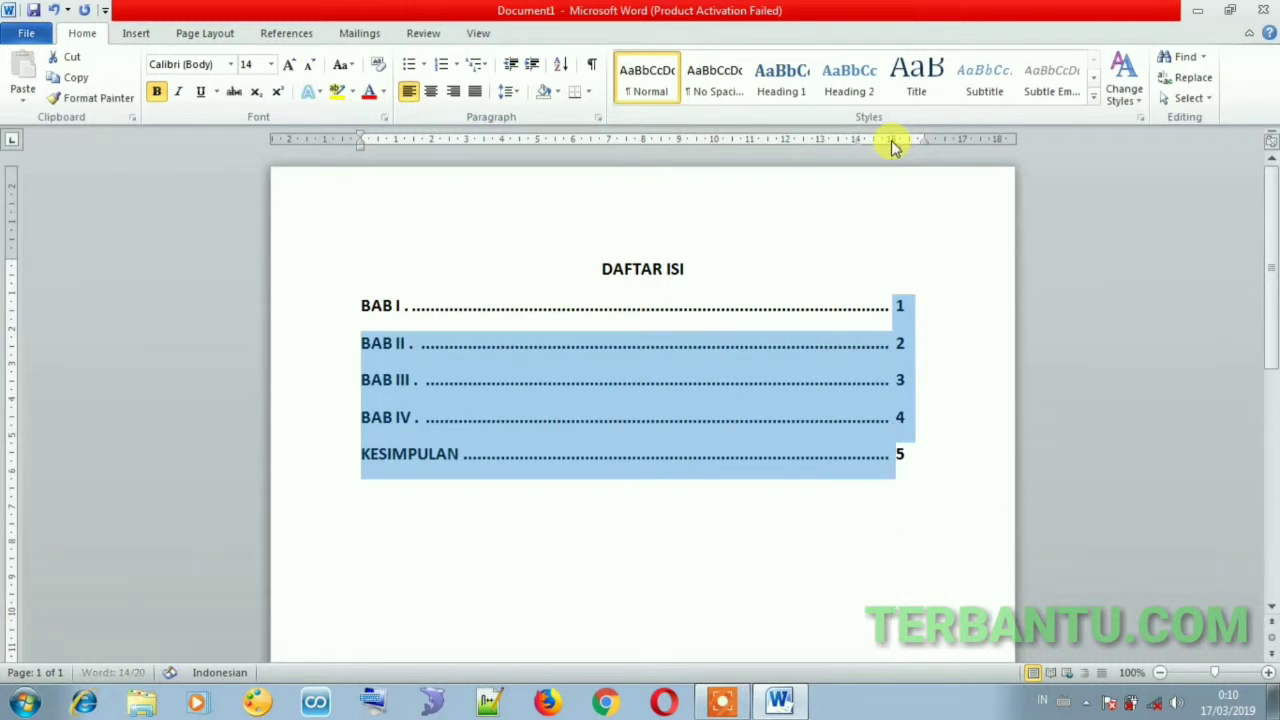
{"action": "left_click", "coordinate": [821, 366]}
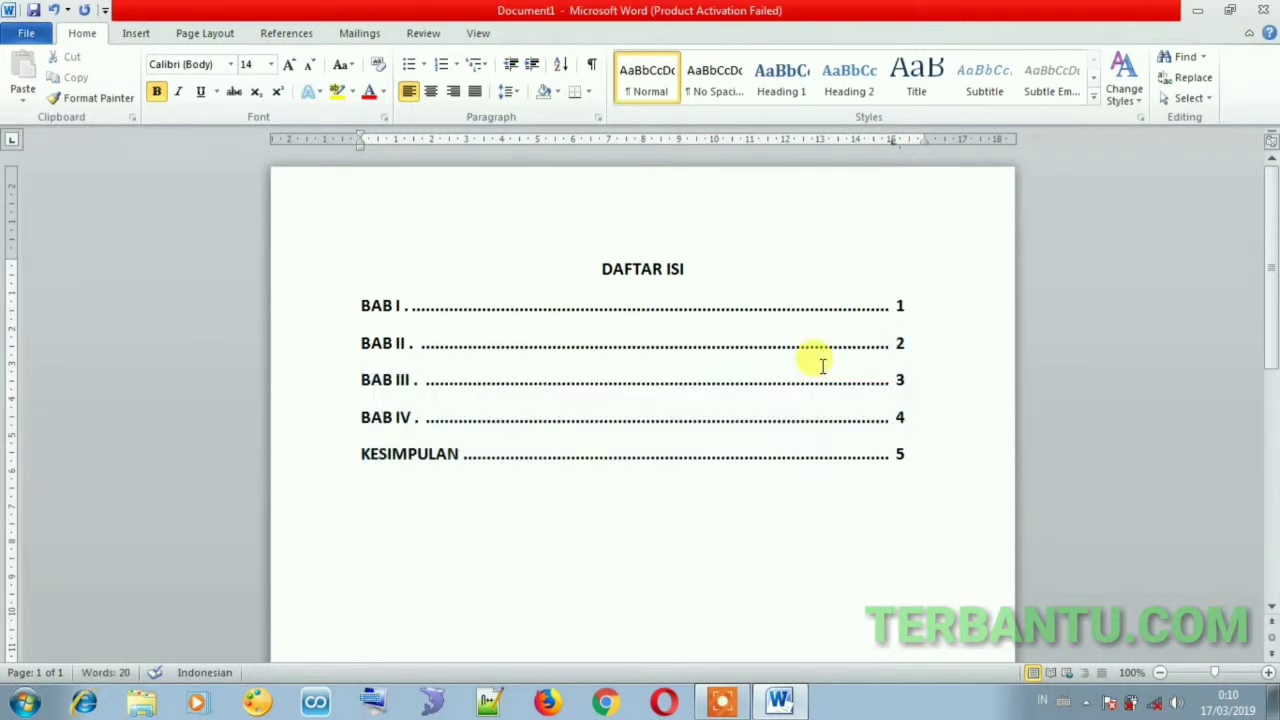
{"action": "left_click", "coordinate": [926, 453]}
{"action": "key", "text": "Return"}
{"action": "key", "text": "Return"}
{"action": "type", "text": "TE"}
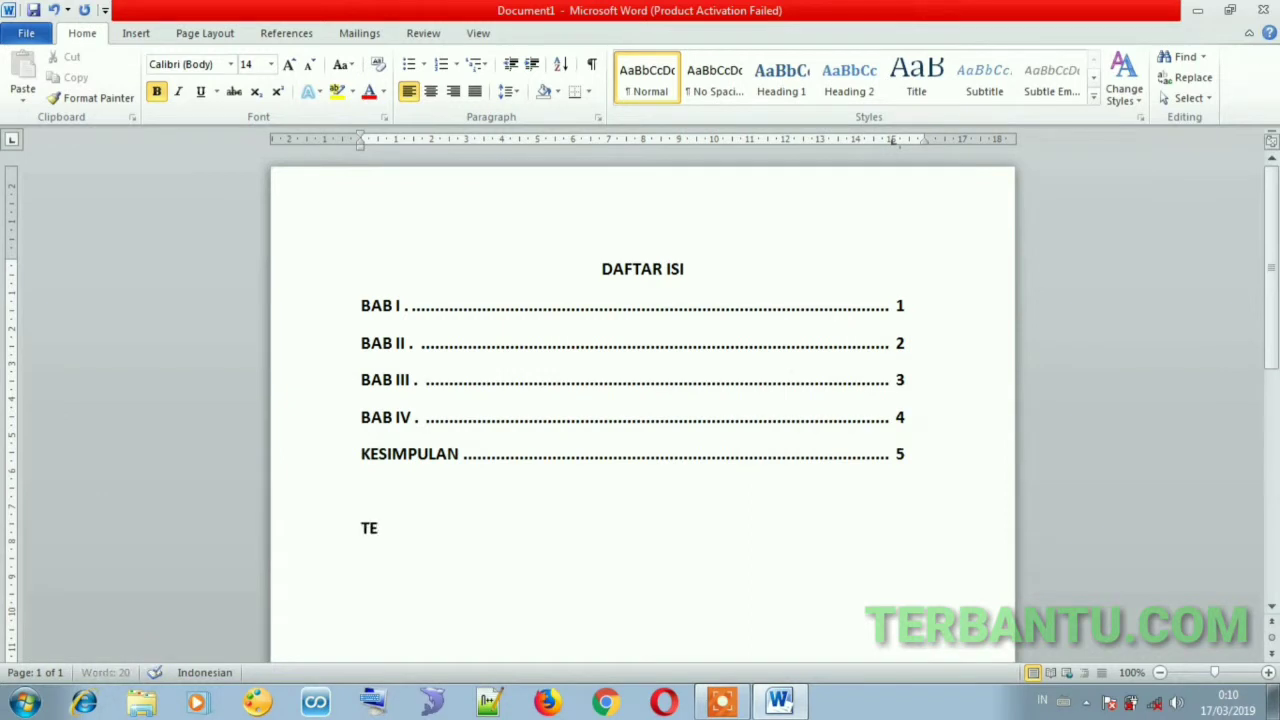
{"action": "type", "text": "RBANTU"}
{"action": "type", "text": "."}
{"action": "type", "text": "COM"}
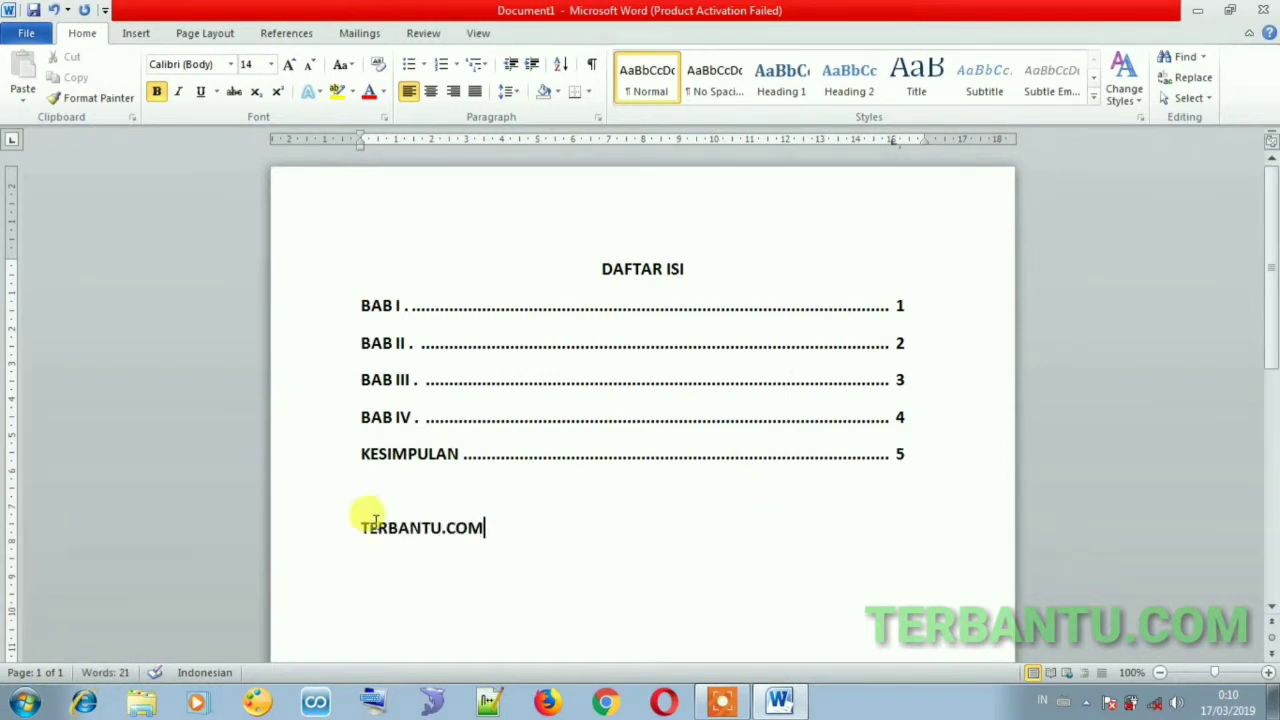
{"action": "left_click", "coordinate": [360, 527]}
{"action": "type", "text": "WWW."}
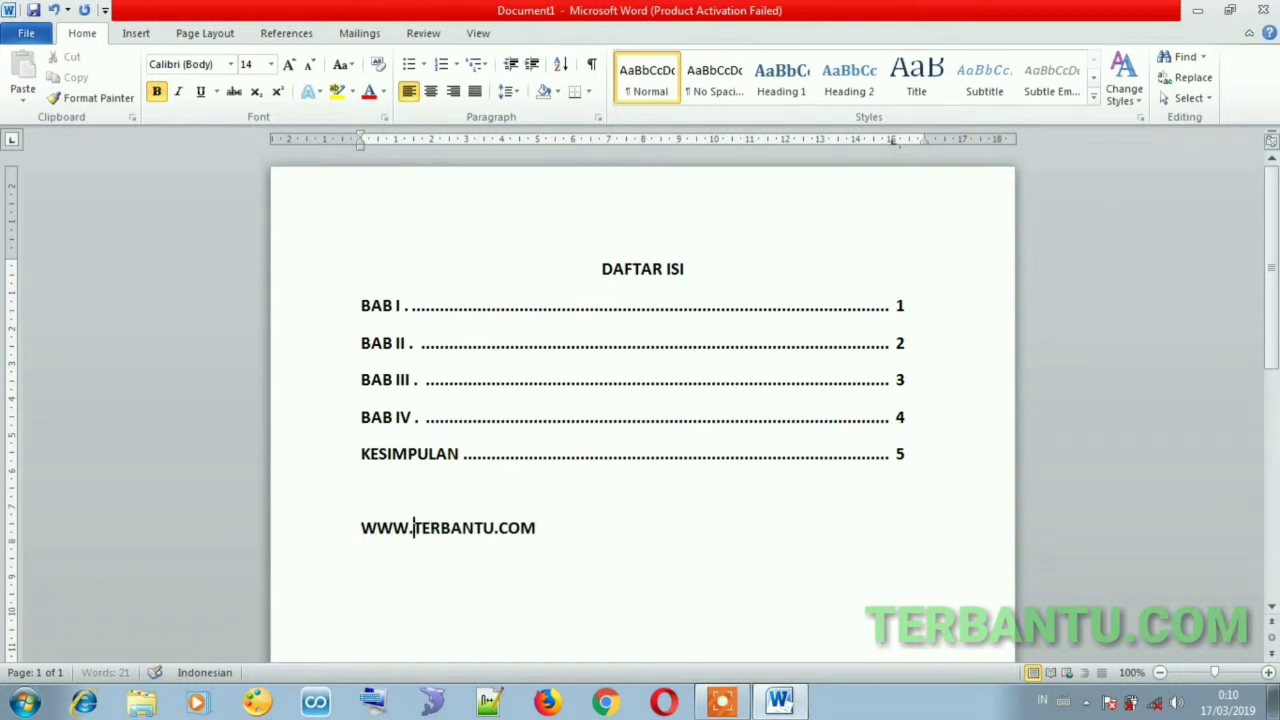
{"action": "left_click", "coordinate": [567, 527]}
{"action": "key", "text": "Return"}
{"action": "key", "text": "Return"}
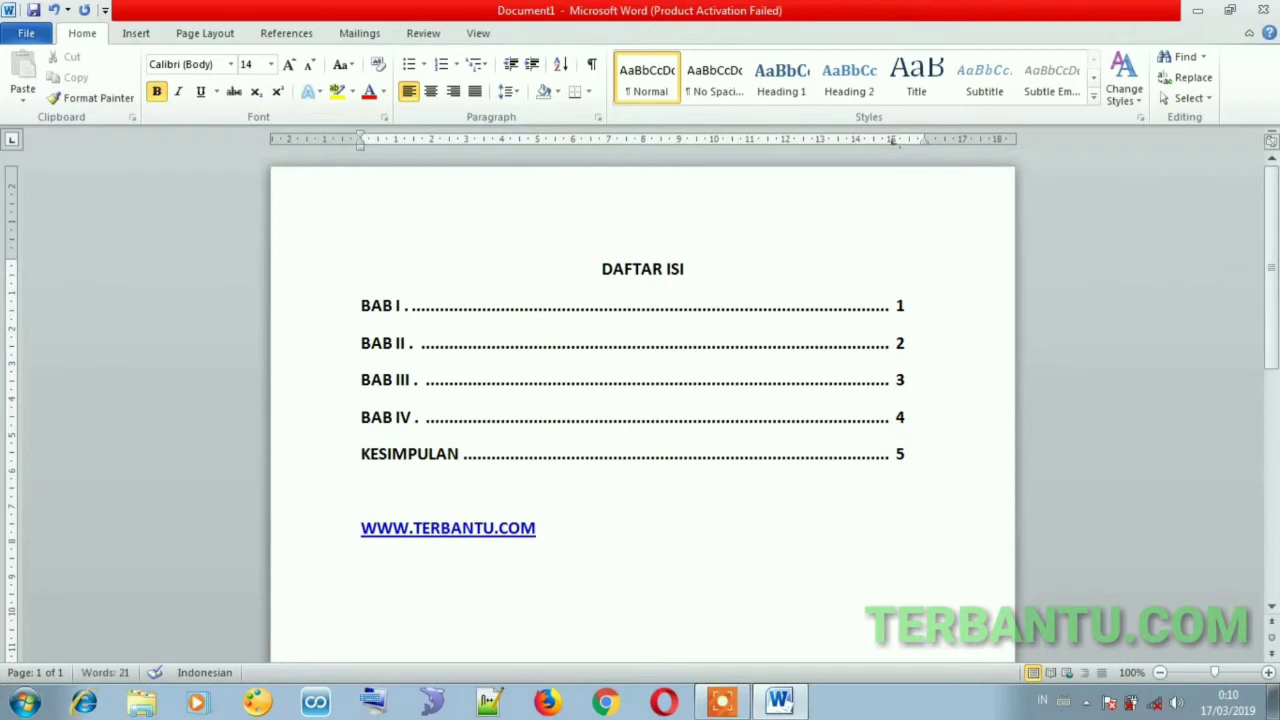
Type closing lines 'TERIMAKASIH SUDAH BERKUNJUNG DI VIDEO' and 'CARA MUDAH MEMBUAT TITIK-TITIK OTOMATIS KETIKA MEMBUAT DAFTAR ISI'.
{"action": "type", "text": "TERIMKA"}
{"action": "key", "text": "BackSpace"}
{"action": "key", "text": "BackSpace"}
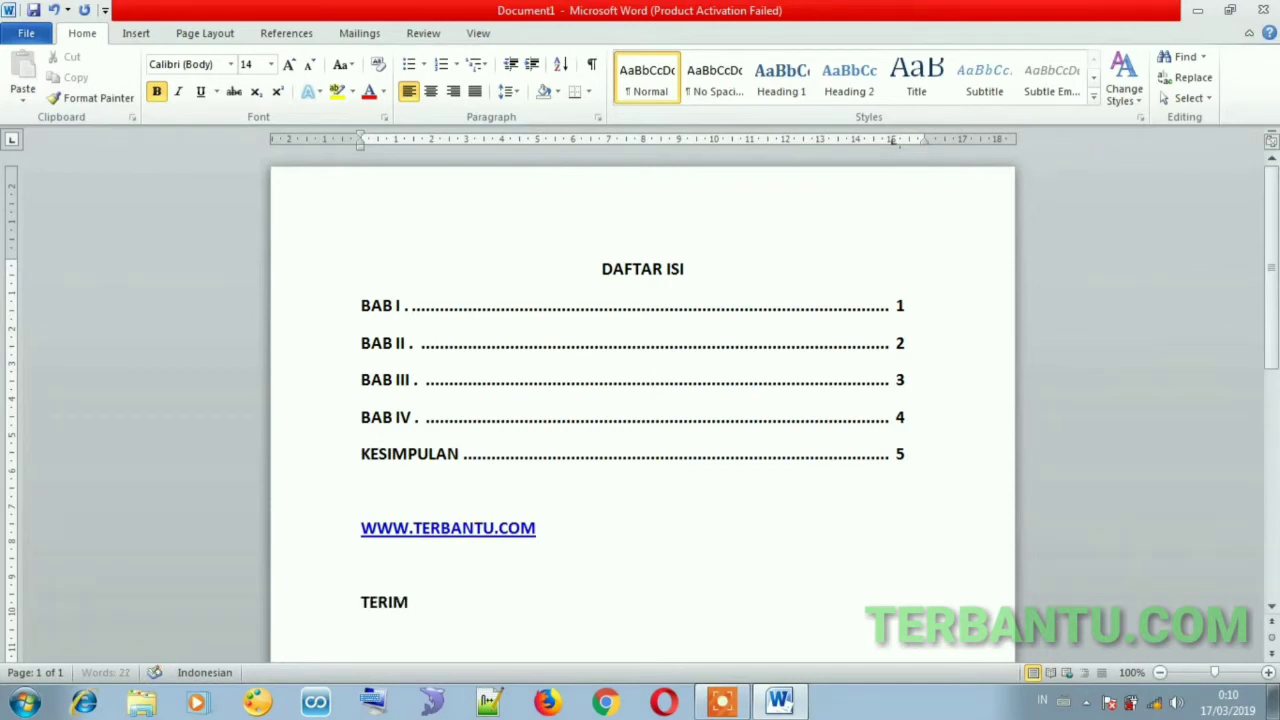
{"action": "type", "text": "AKASIH SUD"}
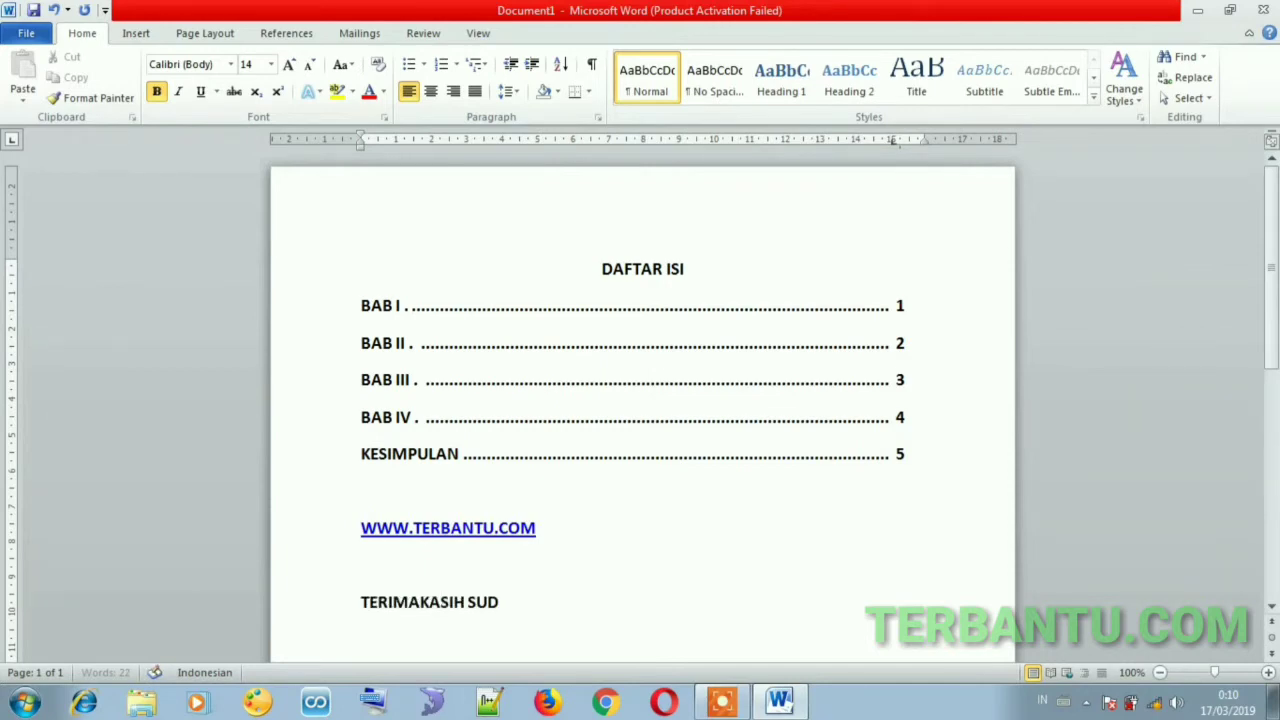
{"action": "type", "text": "AH BERKUN"}
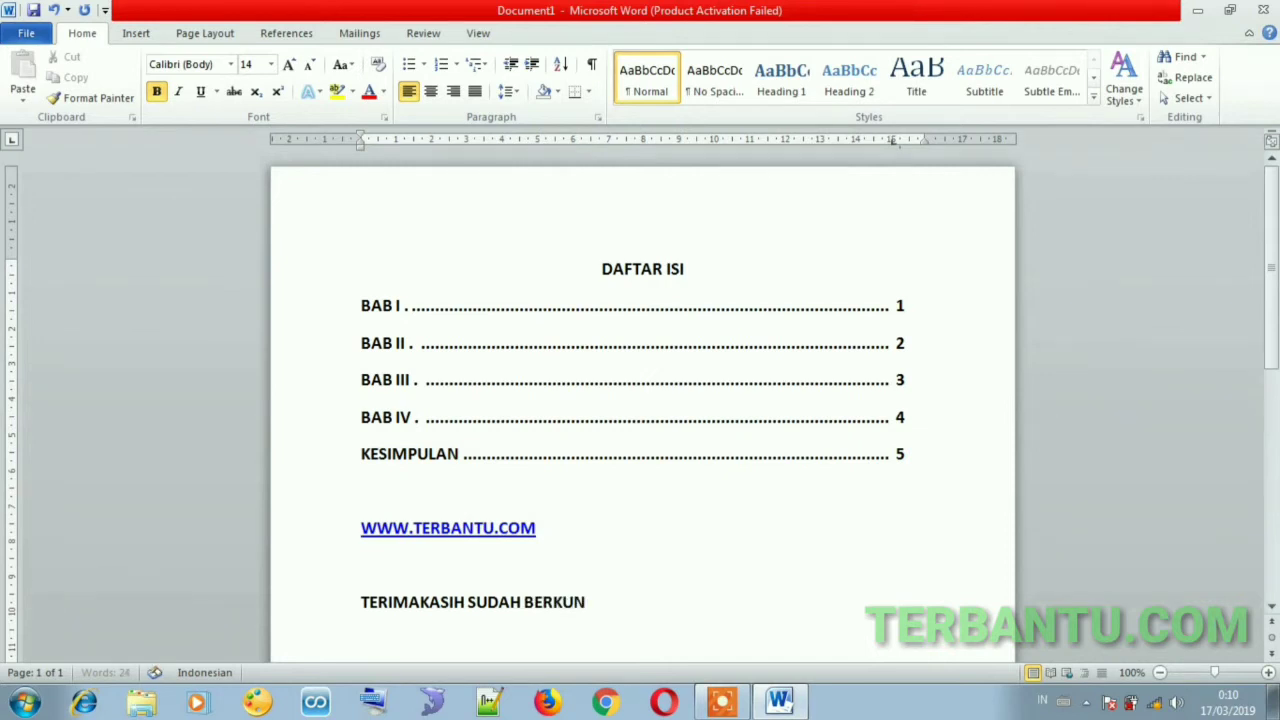
{"action": "type", "text": "JUNG DI"}
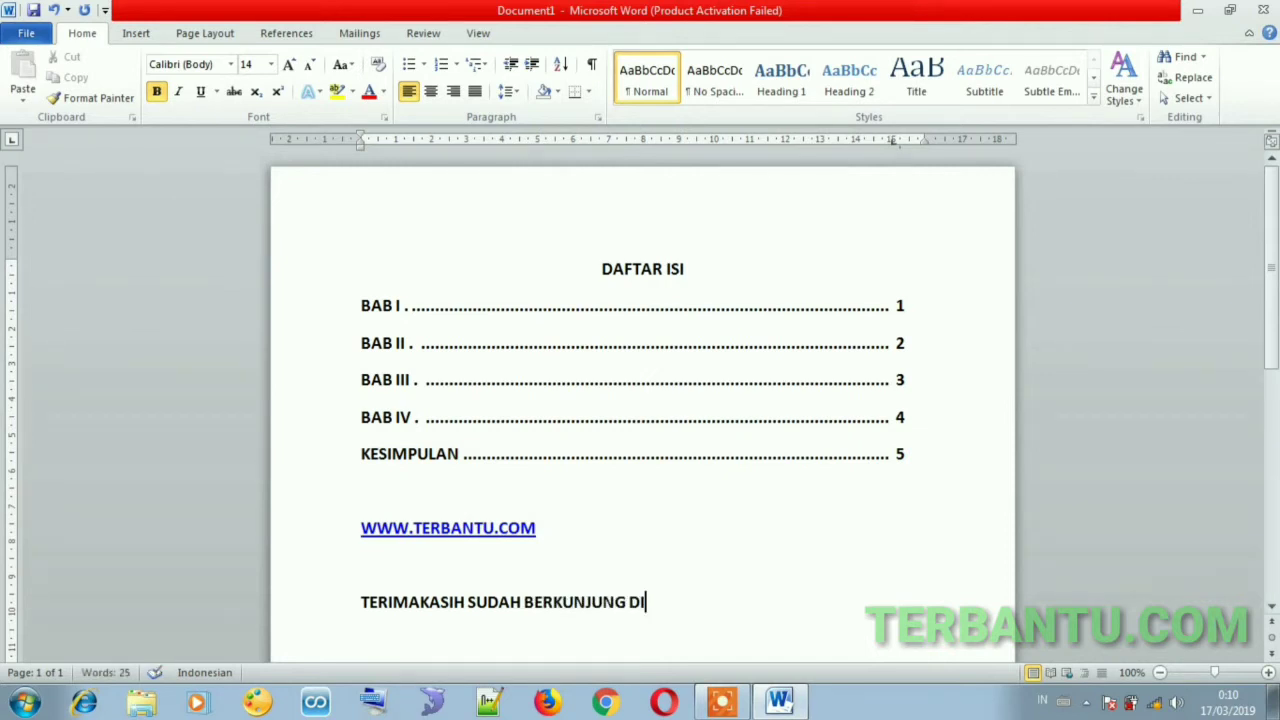
{"action": "type", "text": " VIDEO"}
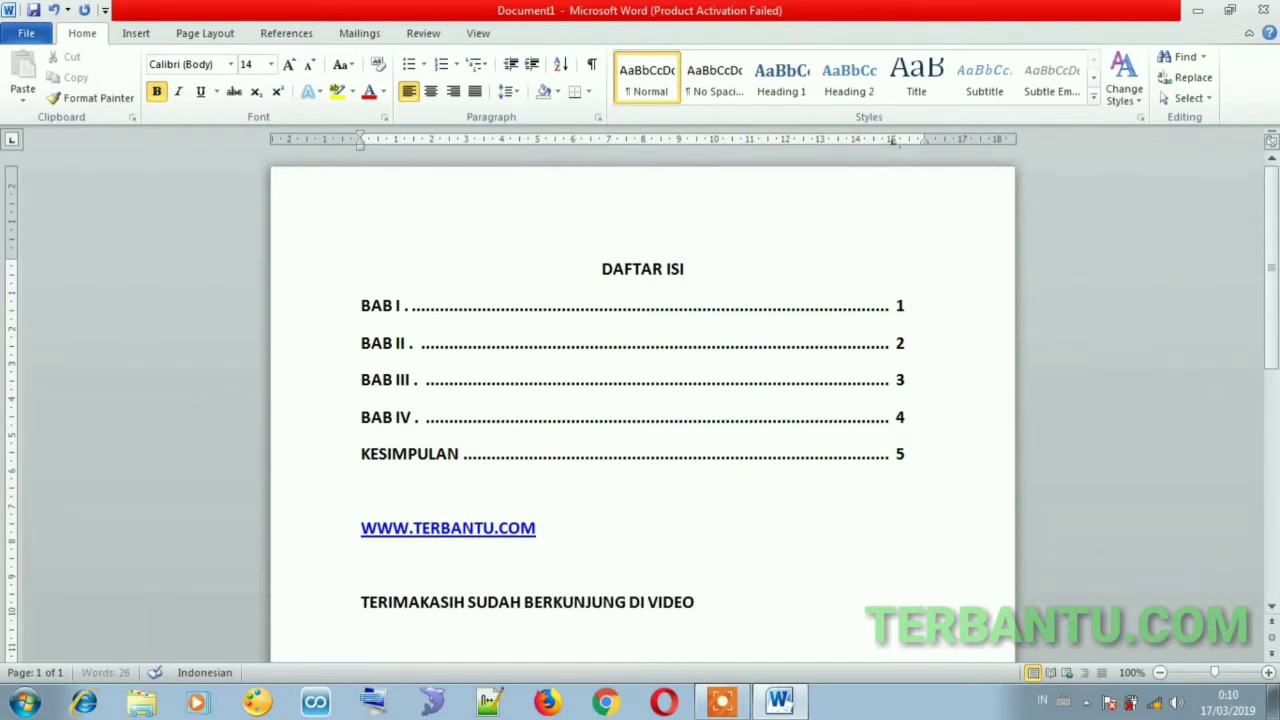
{"action": "key", "text": "Return"}
{"action": "type", "text": "CARA MUDA"}
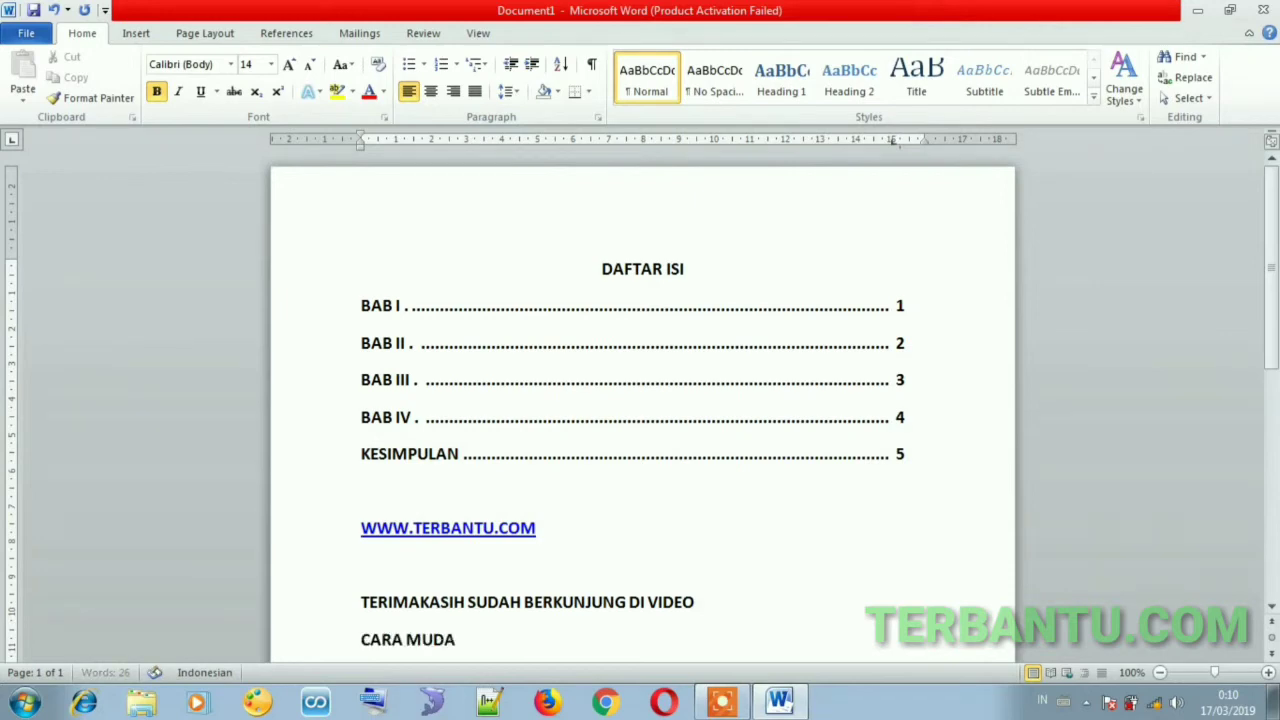
{"action": "type", "text": "H MEMBU"}
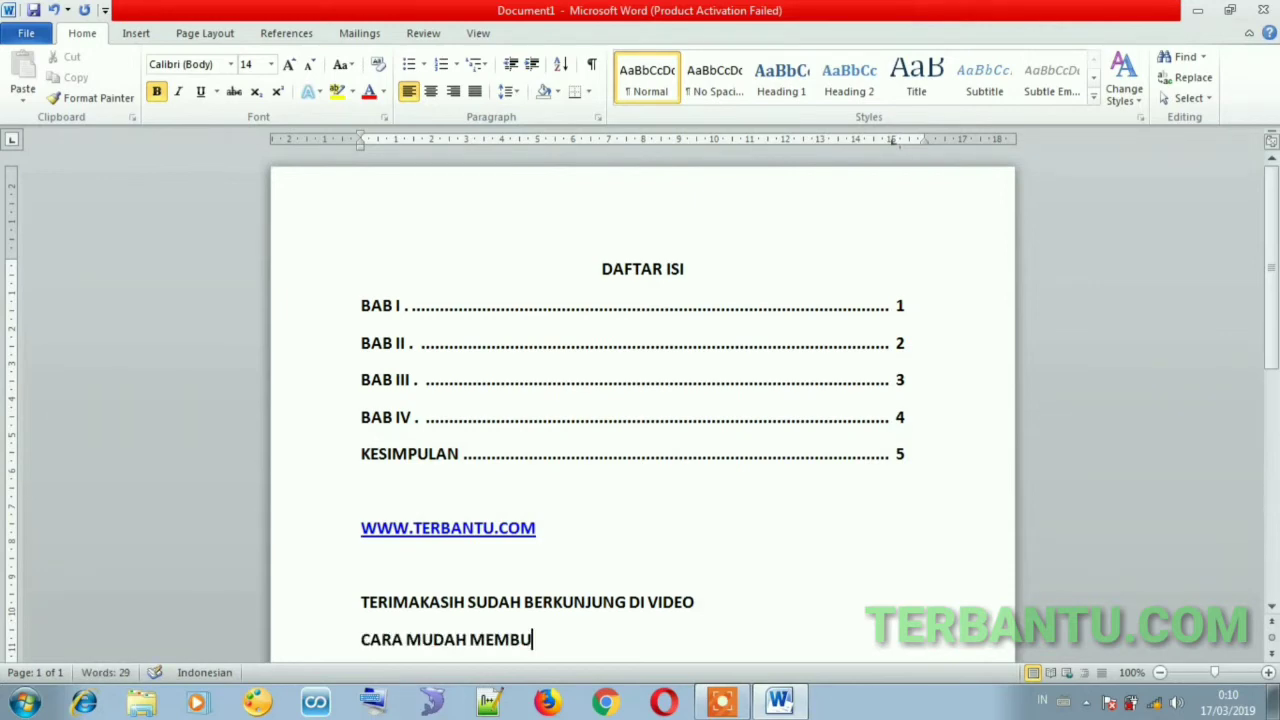
{"action": "type", "text": "AT TITI"}
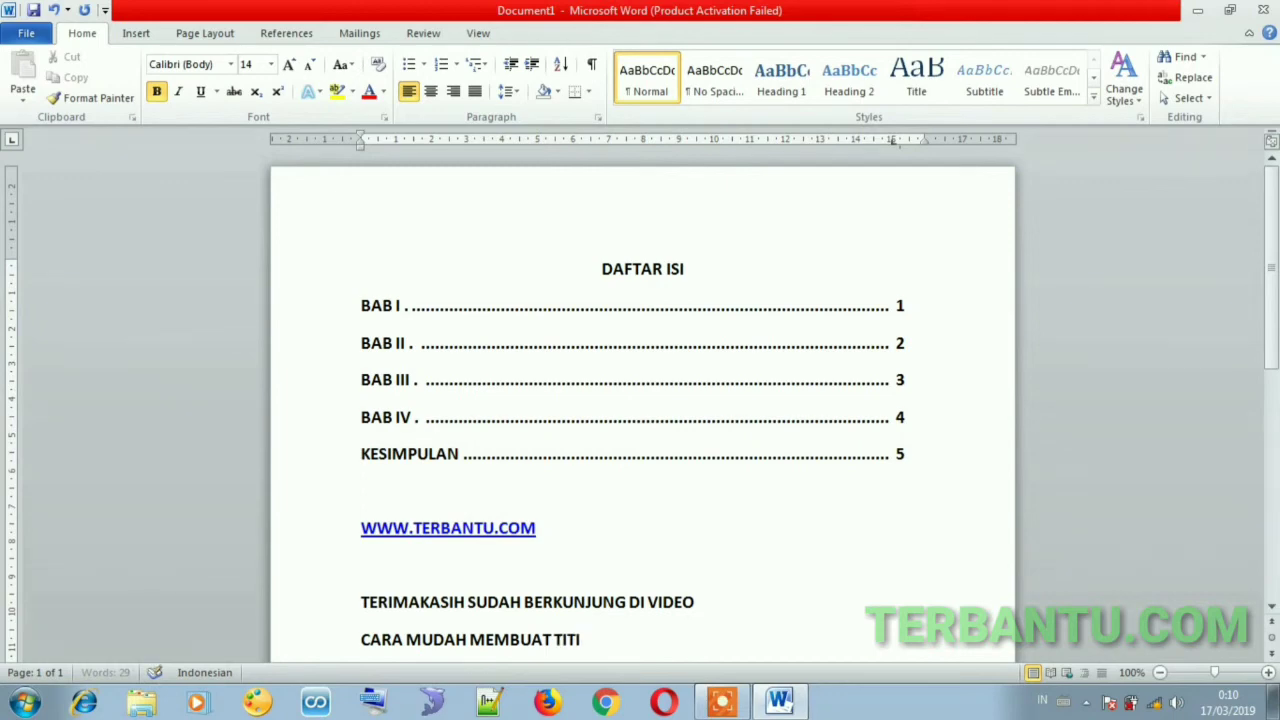
{"action": "type", "text": "K-TITI"}
{"action": "type", "text": "K OTOMA"}
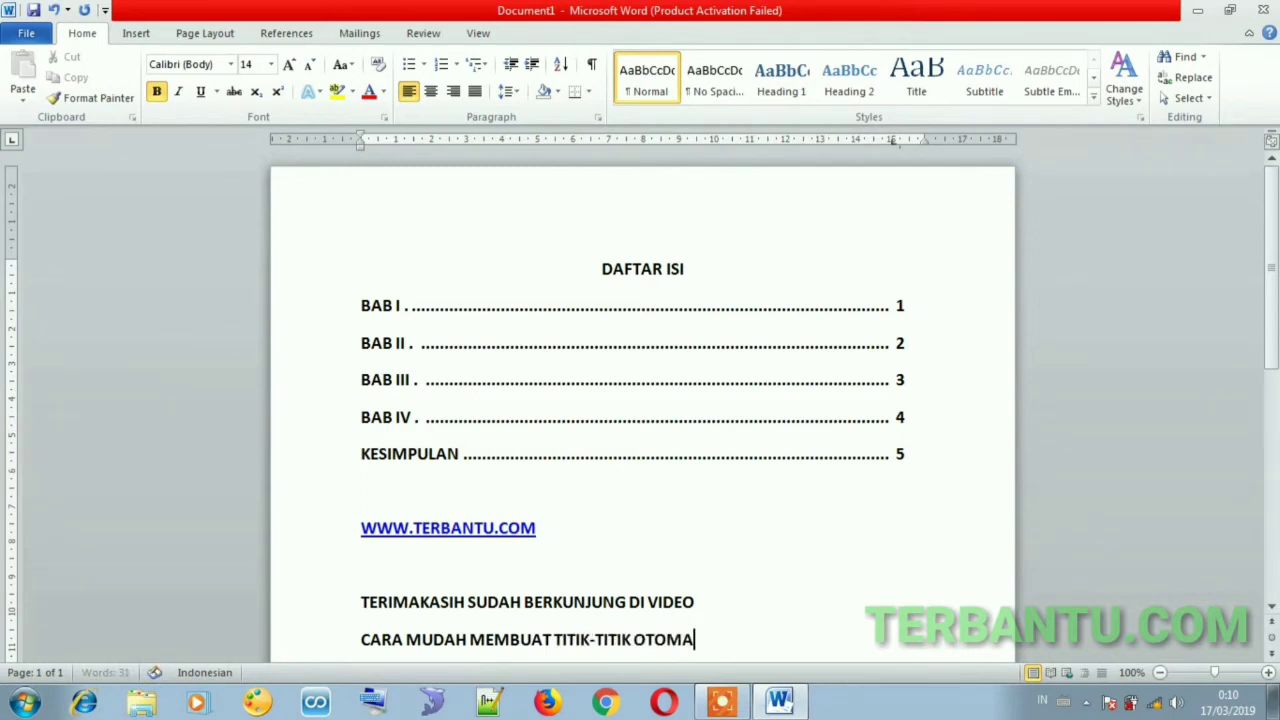
{"action": "type", "text": "TIS KET"}
{"action": "type", "text": "IKA MEMBUAT"}
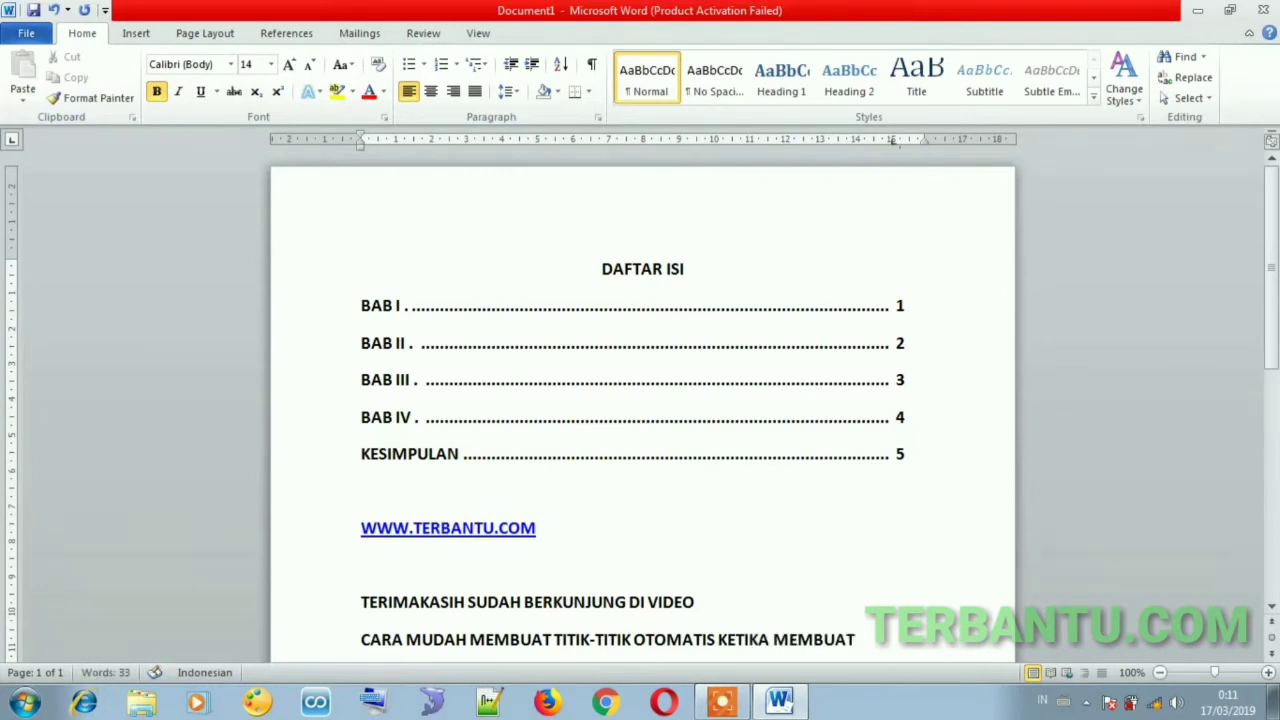
{"action": "type", "text": " DAF"}
{"action": "type", "text": "TAR ISI"}
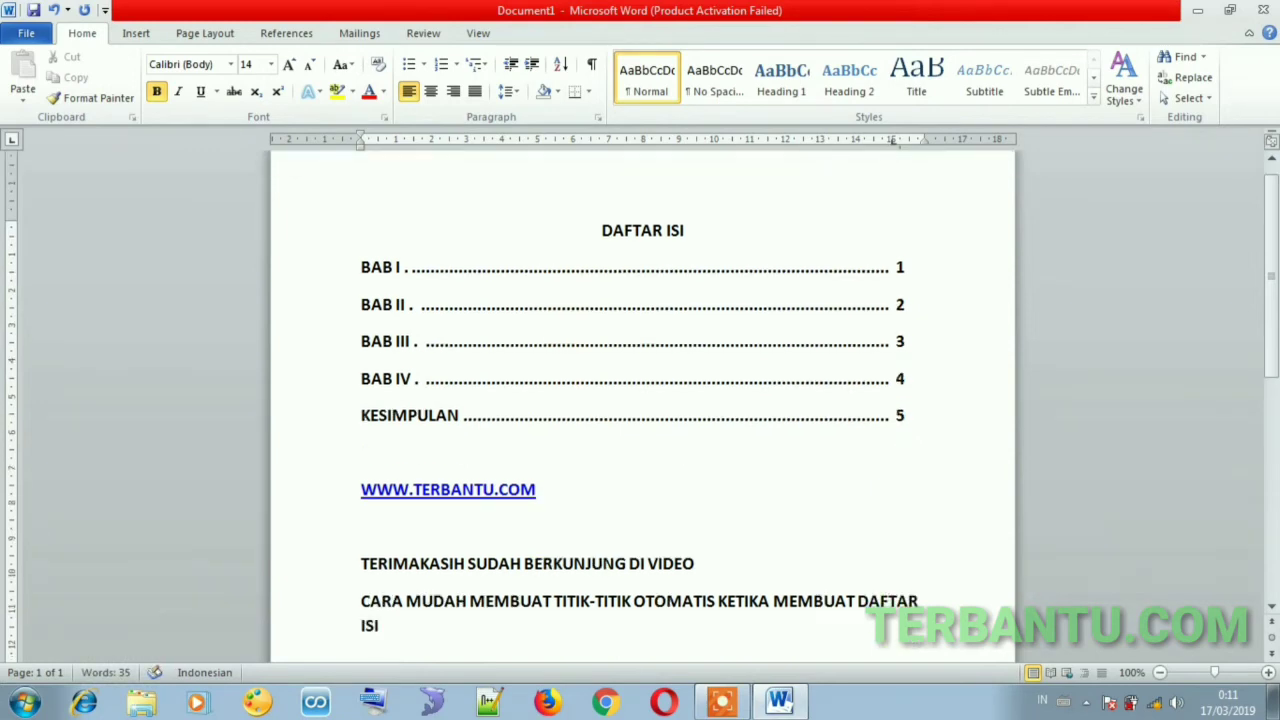